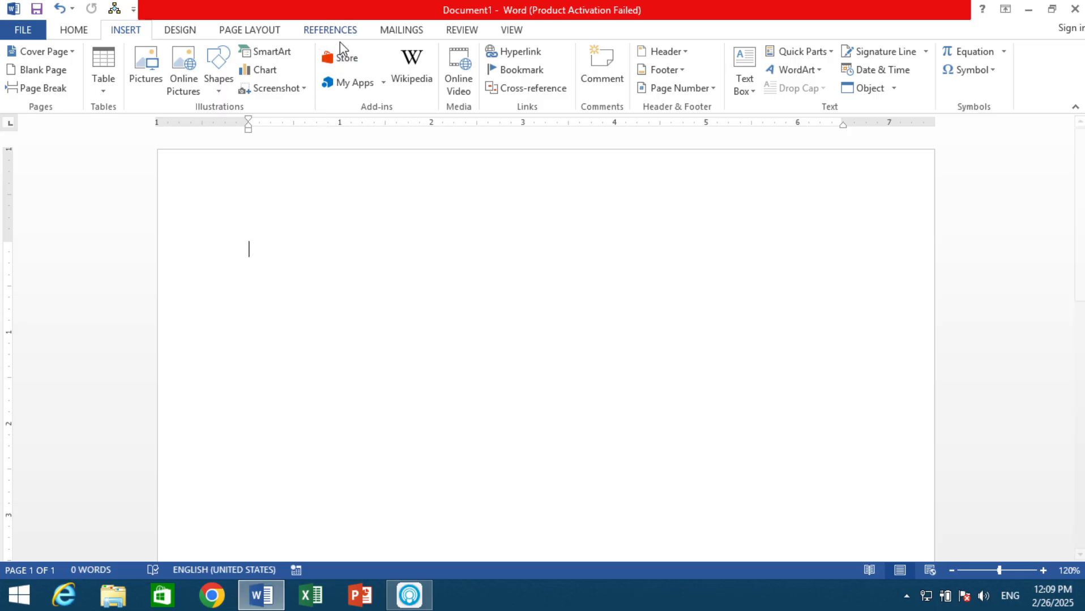
- Look over the Office add-in store, close it, and open the recently used Emoji Keyboard add-in
click(337, 66)
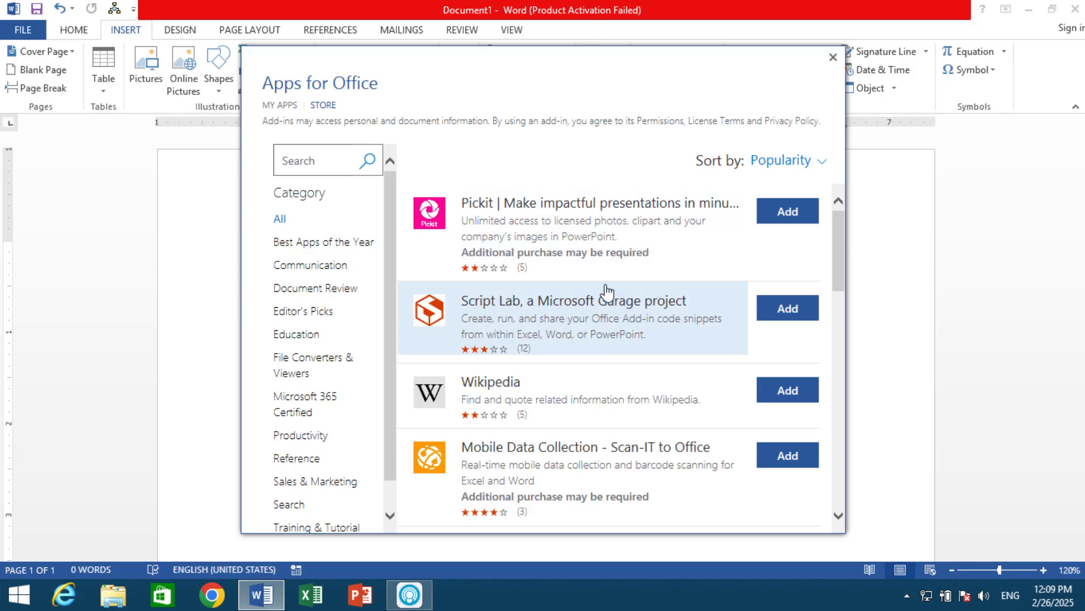
click(833, 57)
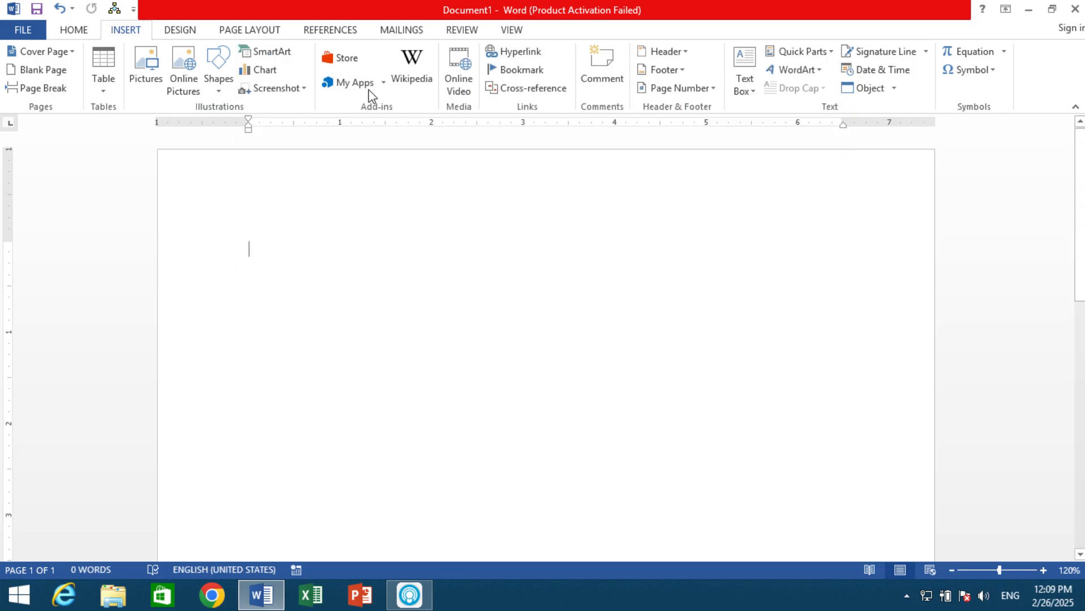
click(383, 83)
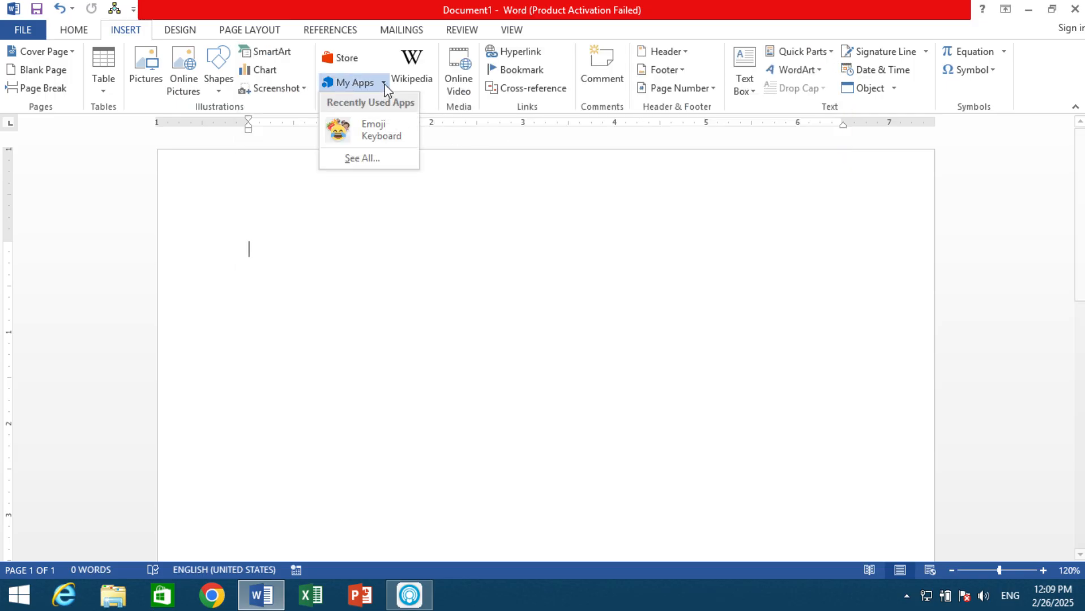
click(374, 135)
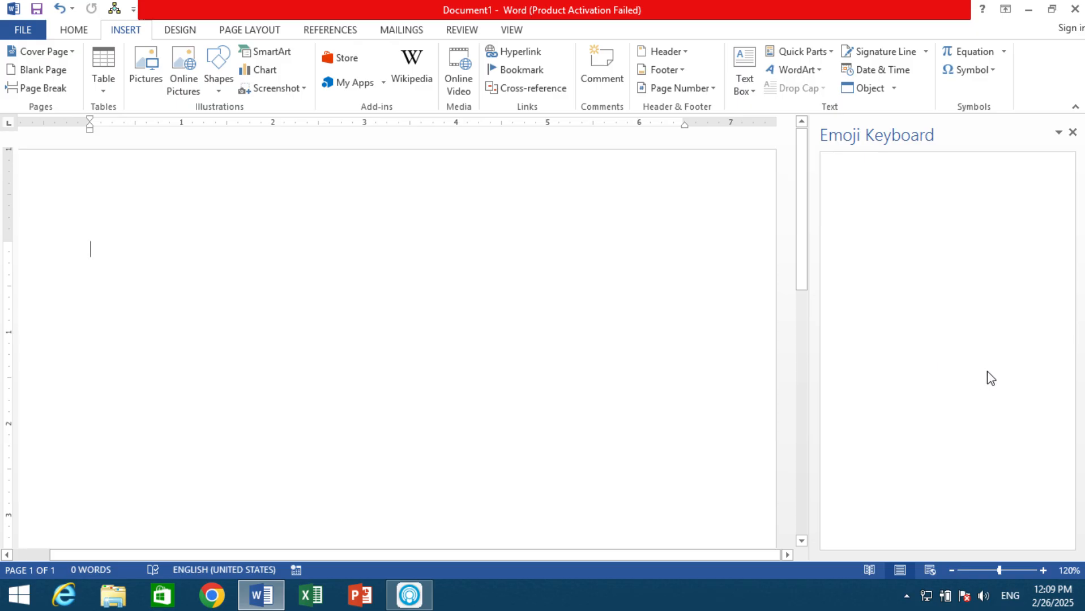
- Insert the halo, heart-eyes and sunglasses emojis side by side at size S (32px), and close the Emoji Keyboard
click(921, 308)
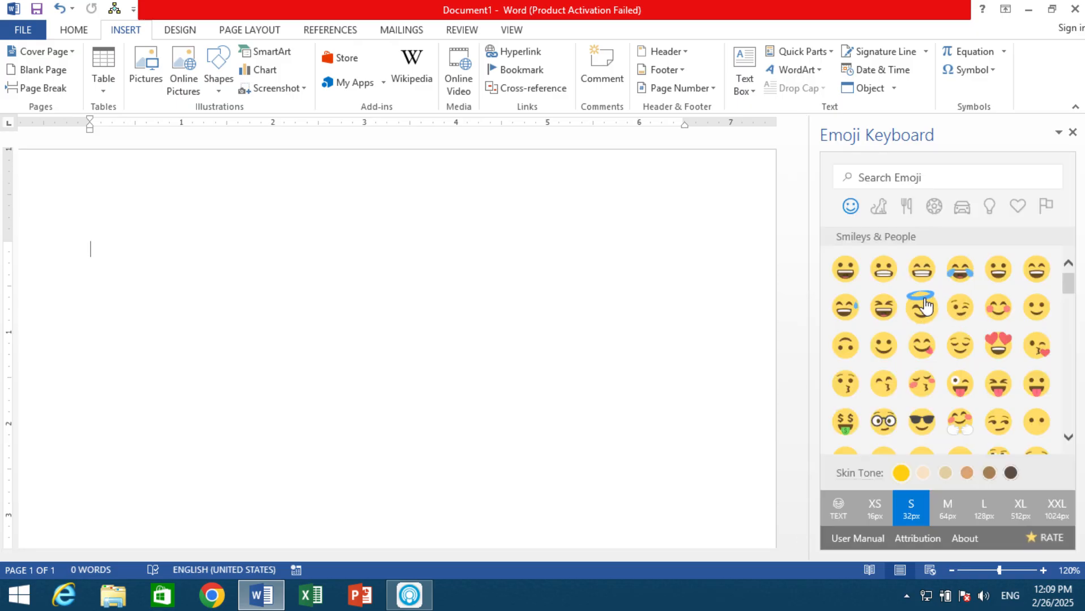
click(974, 314)
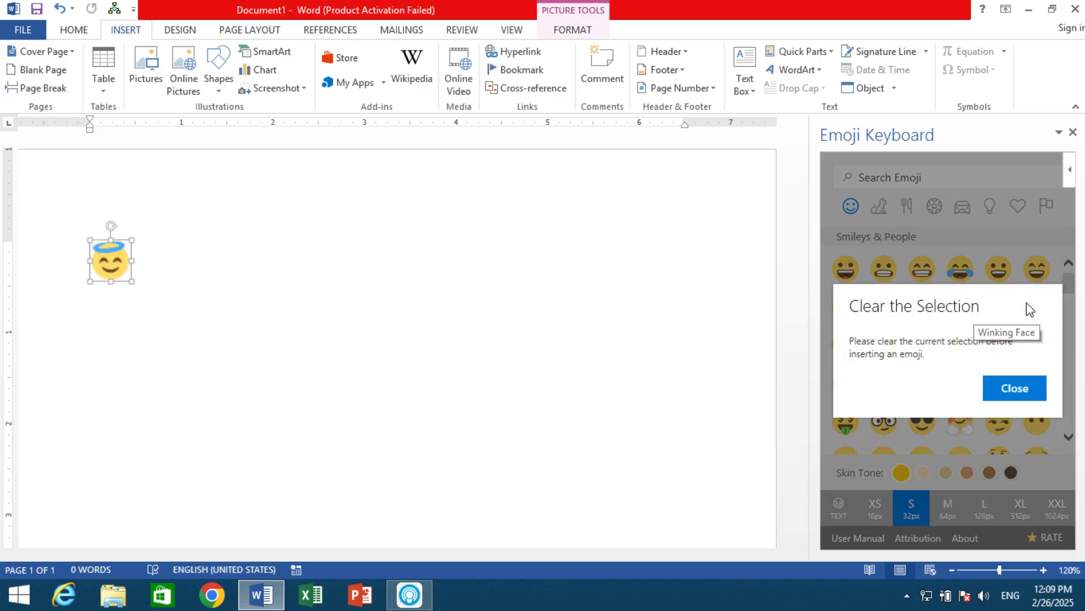
click(1011, 399)
click(963, 311)
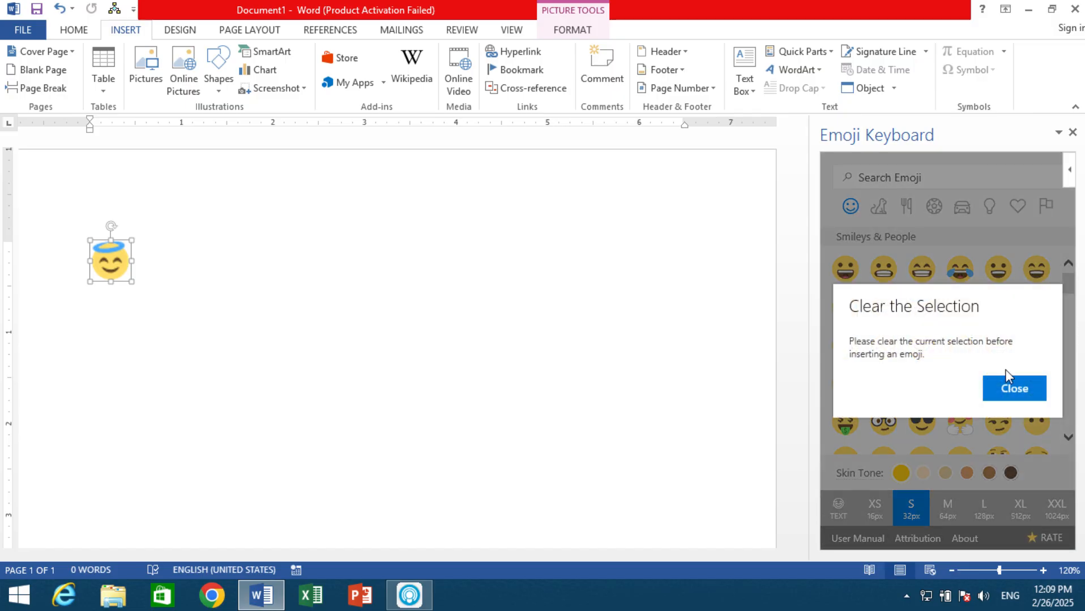
click(1007, 378)
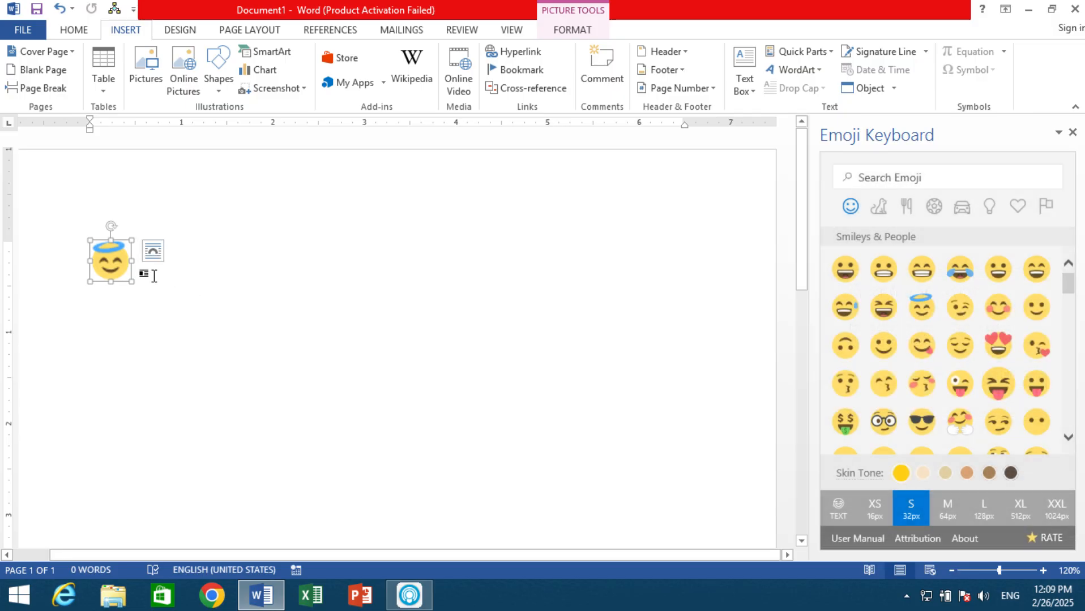
click(154, 277)
click(997, 345)
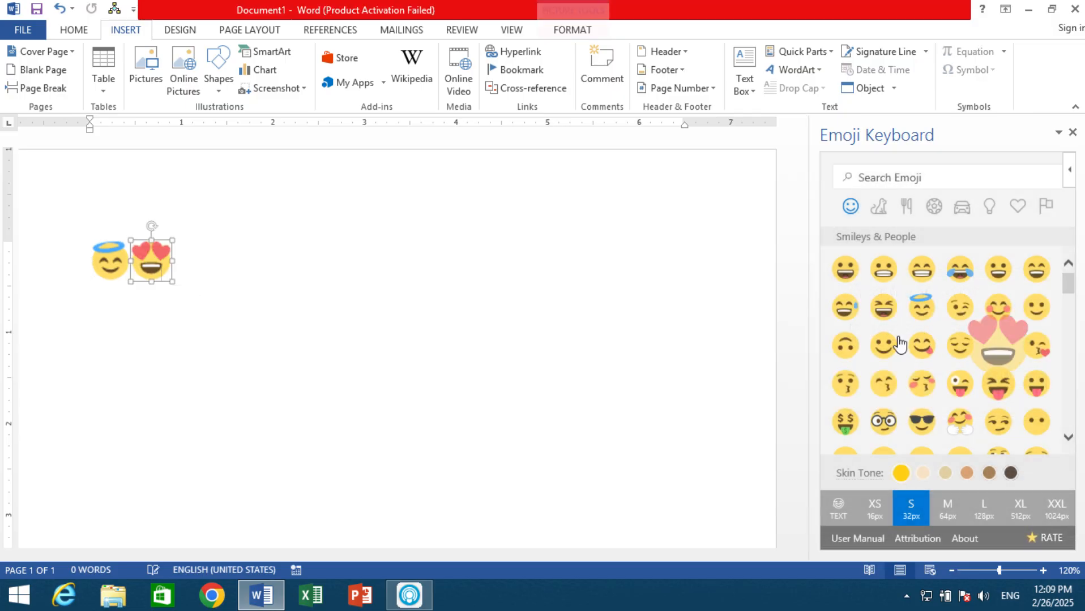
click(231, 281)
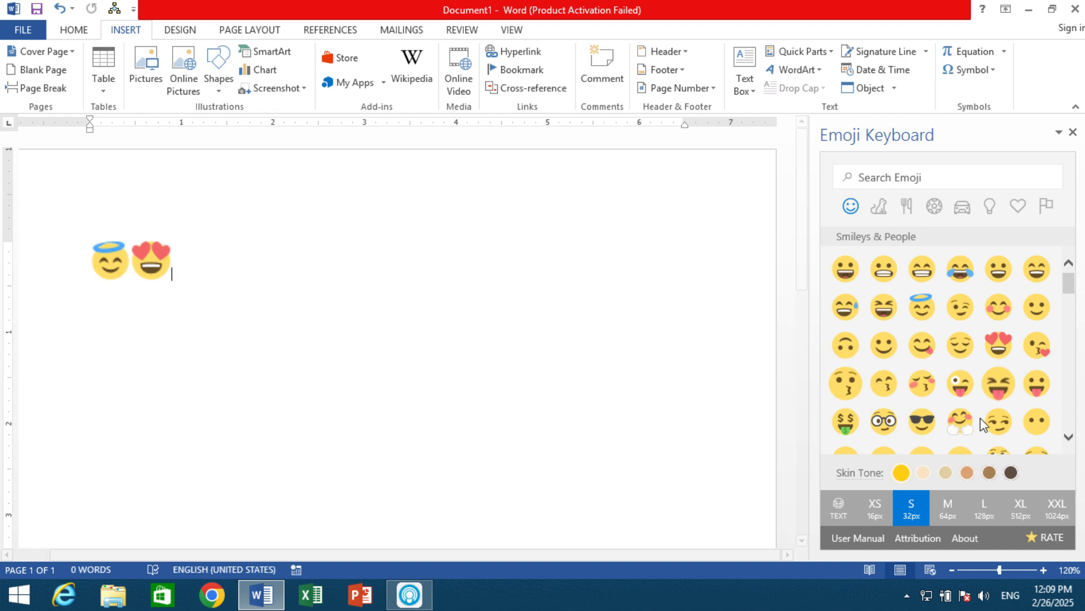
click(922, 421)
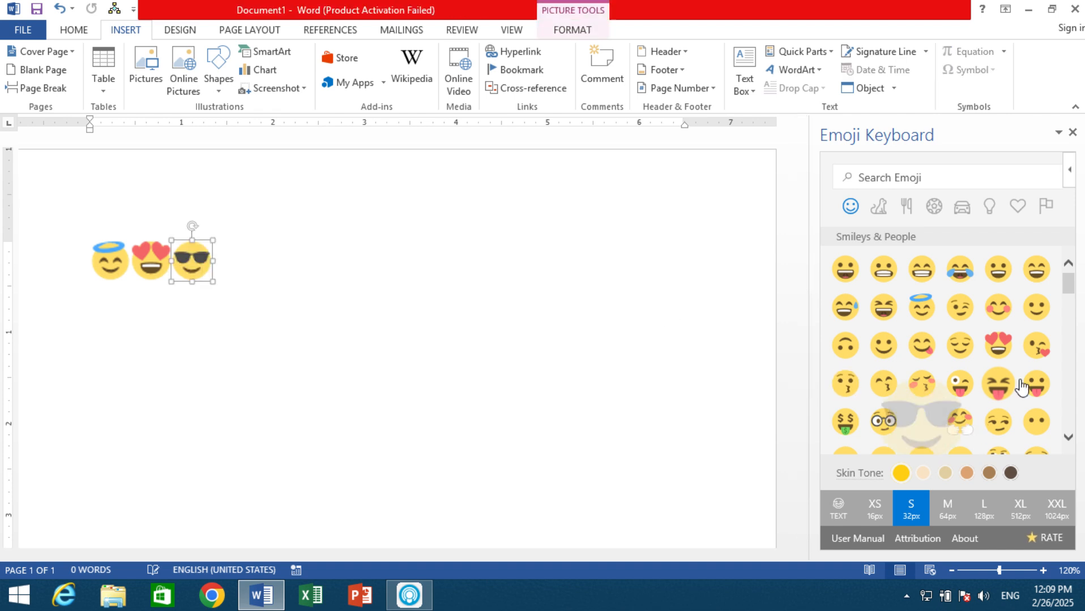
click(1073, 133)
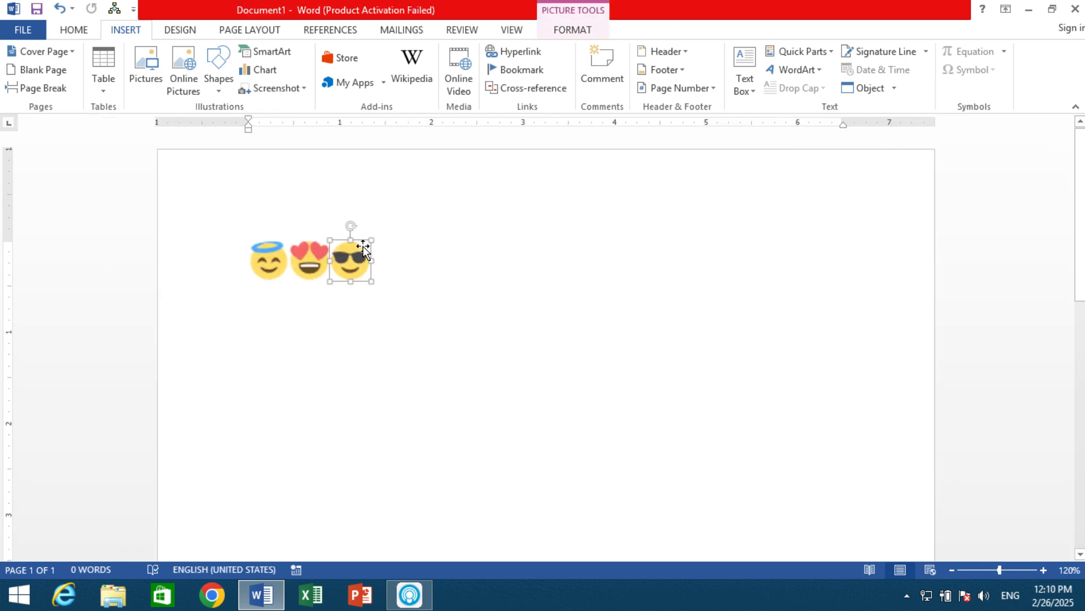
- Delete the three inserted emojis from the document
key(BackSpace)
key(BackSpace)
key(BackSpace)
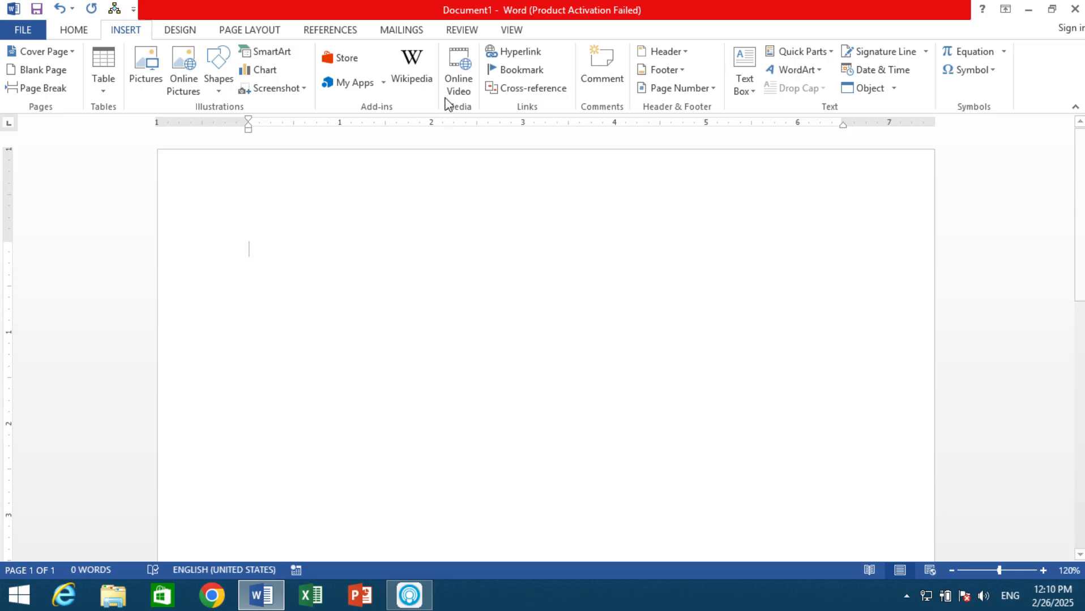
- Search YouTube for "telawat" through the online video insertion, and close it without inserting a video
click(454, 67)
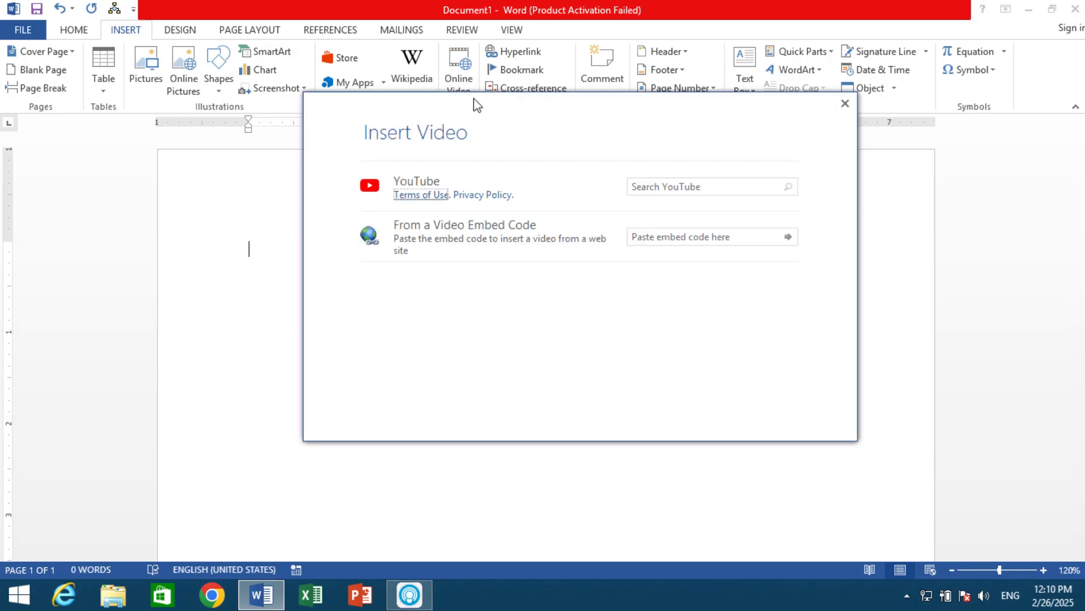
click(690, 187)
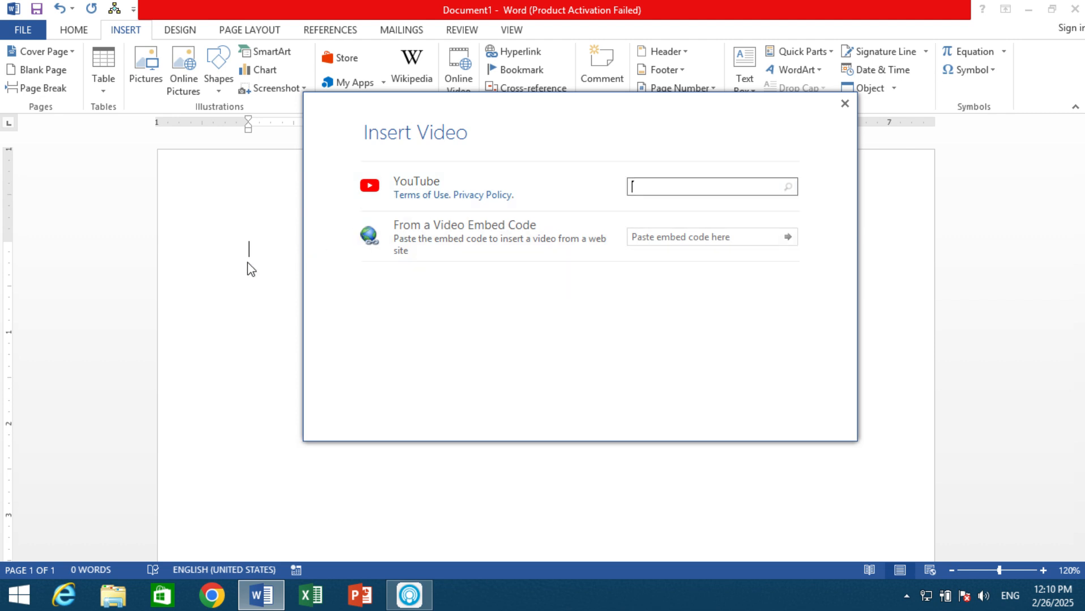
text(telawat)
key(Return)
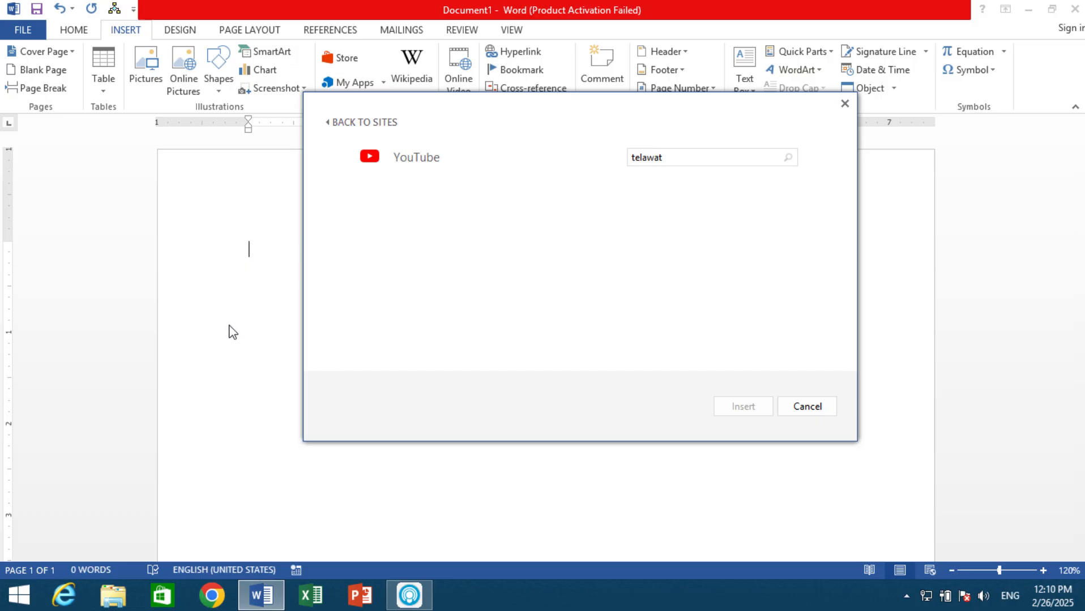
click(844, 104)
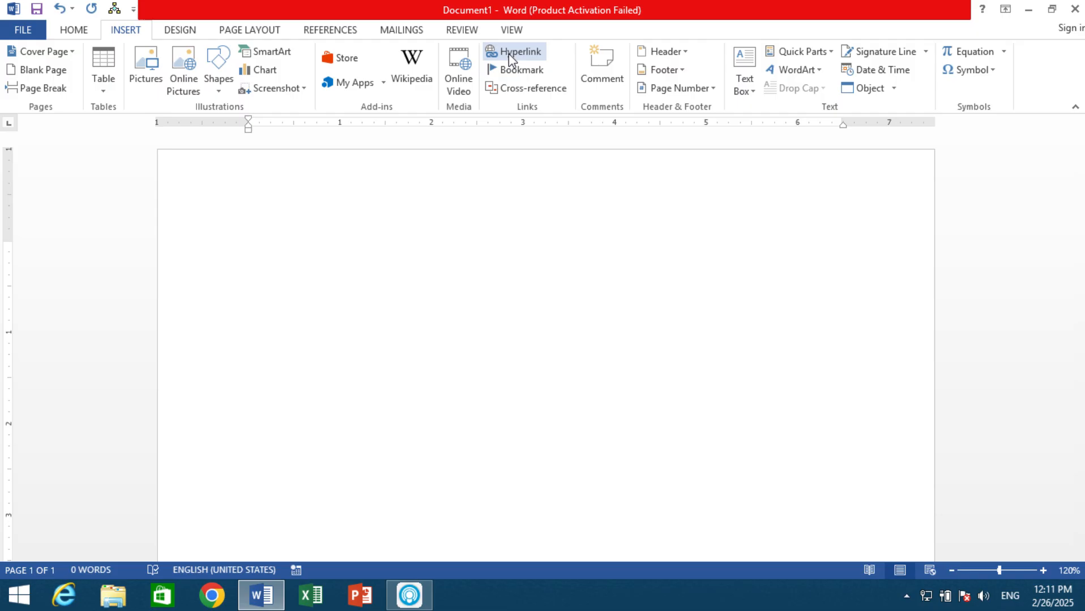
- Create a new blank document with the line "Afghanistan" followed by sample paragraphs generated with =rand()
key(ctrl+n)
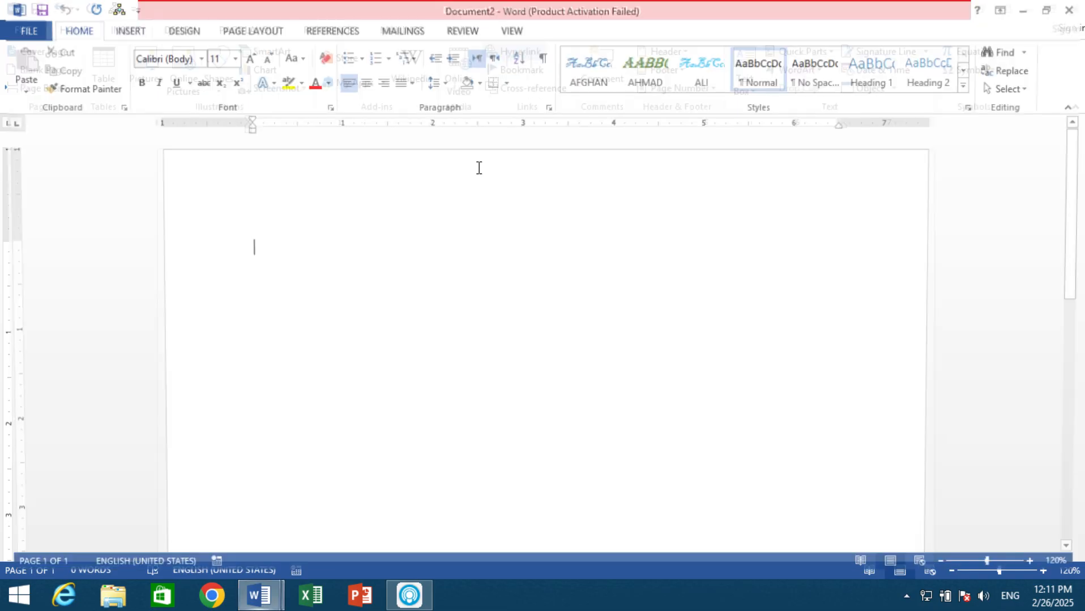
text(afg)
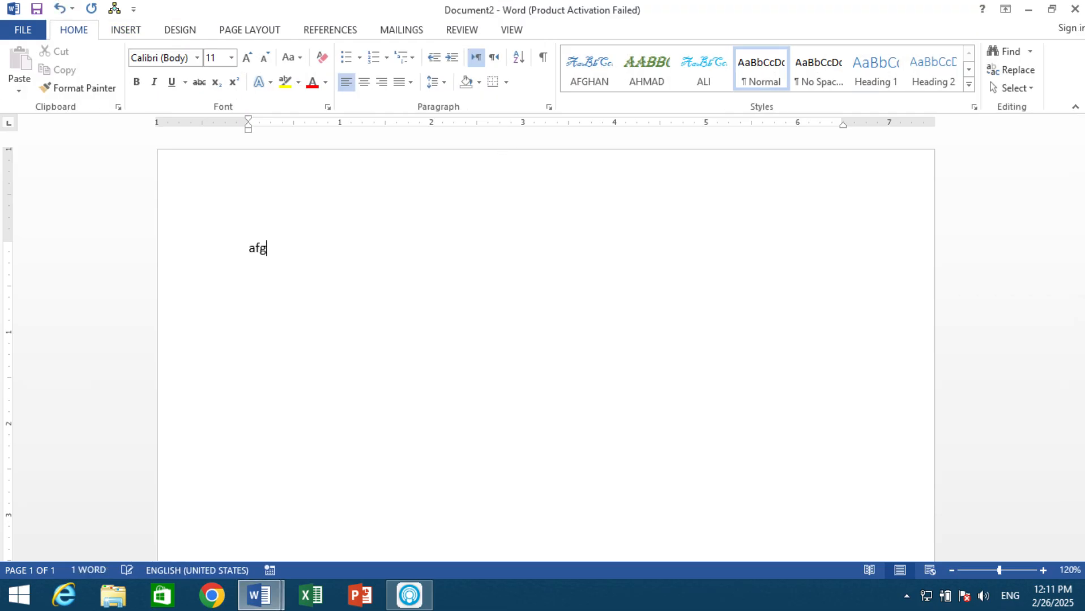
text(hanistan)
key(Return)
text(=rand())
key(Return)
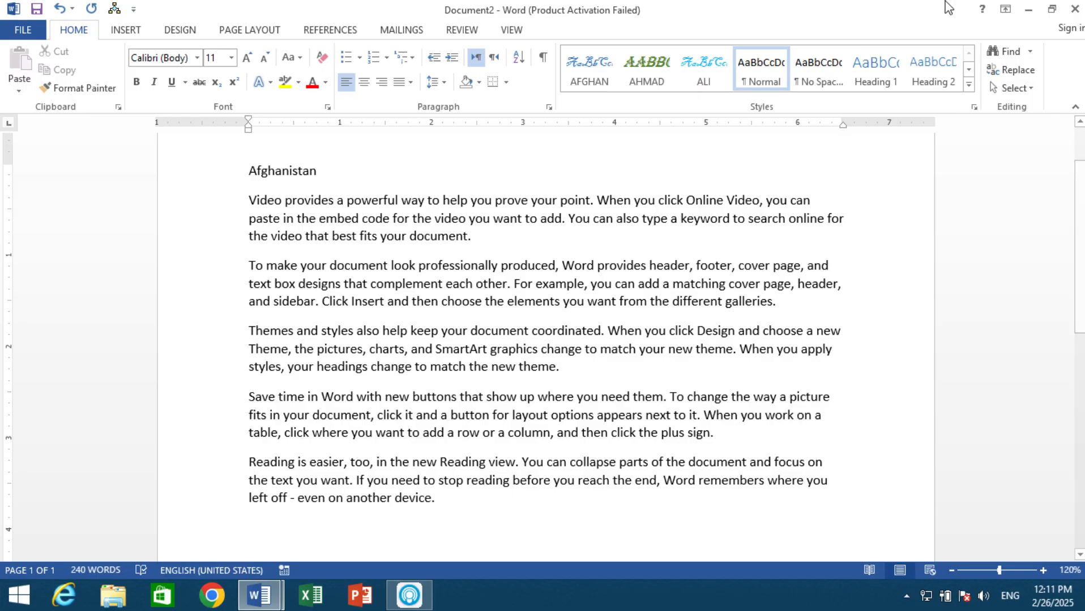
- Examine the contents of the WORD folder on the desktop, close it, and return to the sample text document in Word
key(super+d)
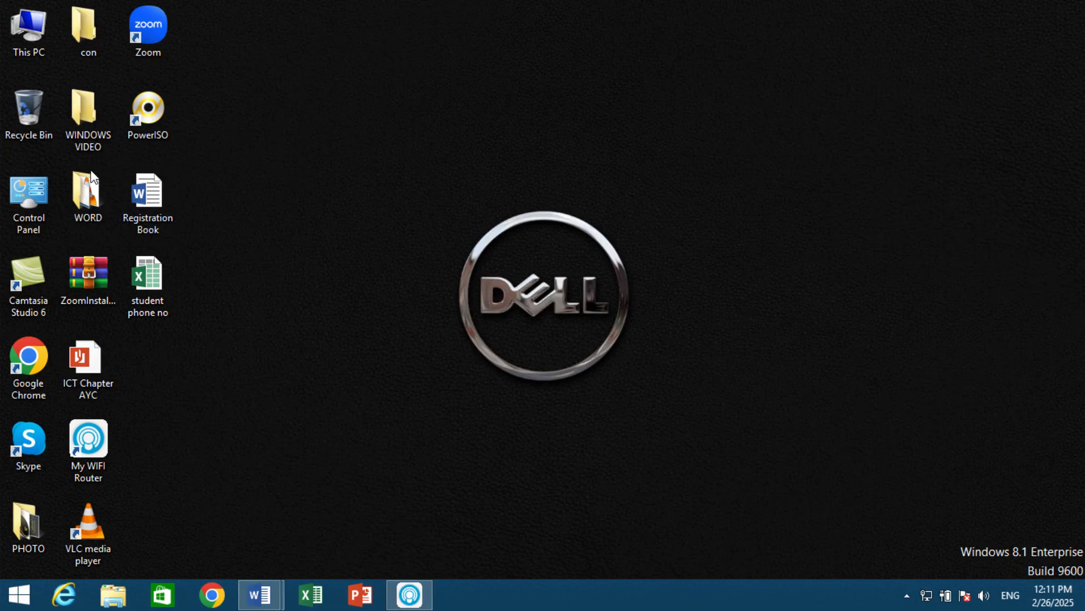
double_click(86, 199)
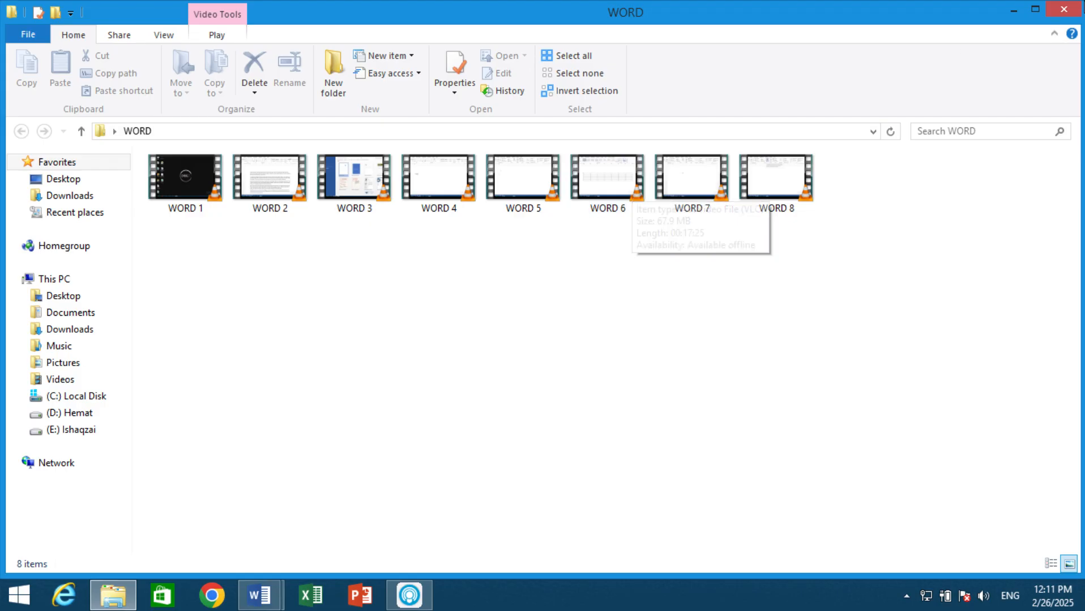
click(1064, 9)
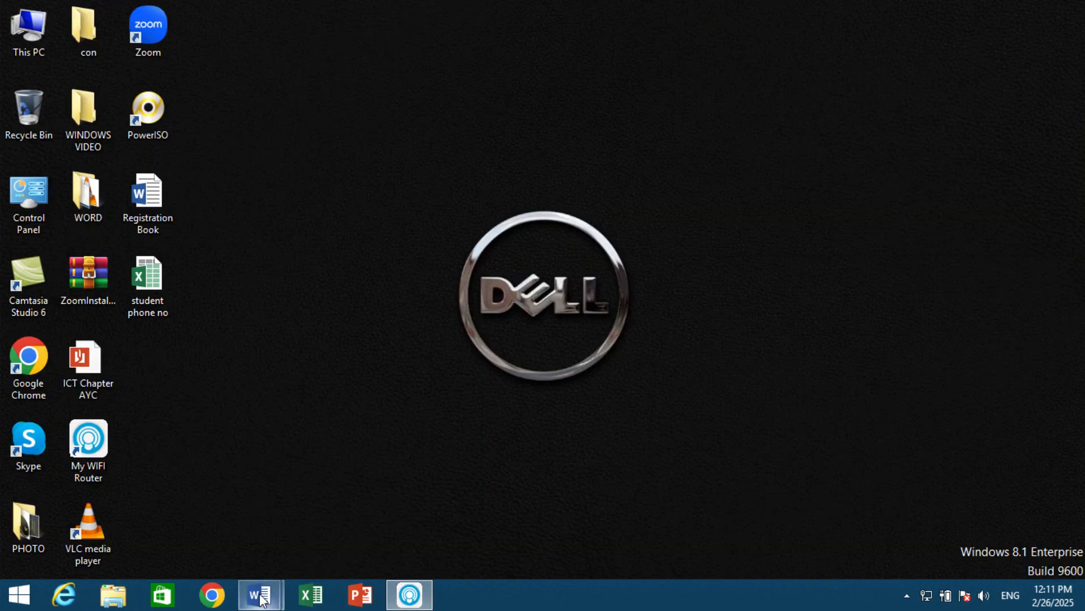
mouse_move(259, 595)
click(318, 513)
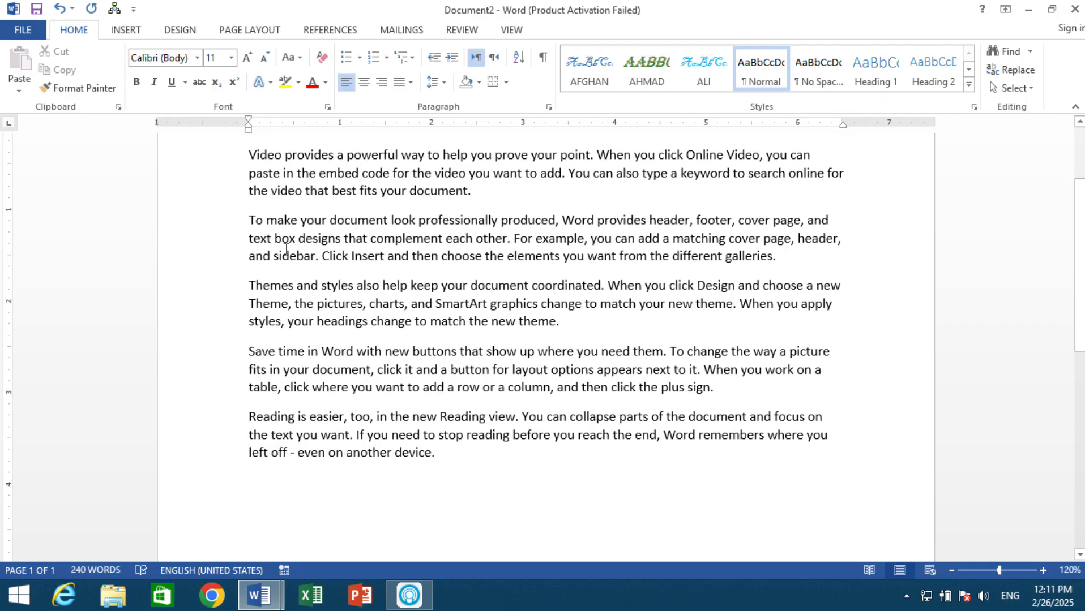
- Insert a hyperlink to "download (1).jpg" from the desktop's PHOTO folder on the empty line below the last paragraph
scroll(315, 408, up, 1)
click(307, 527)
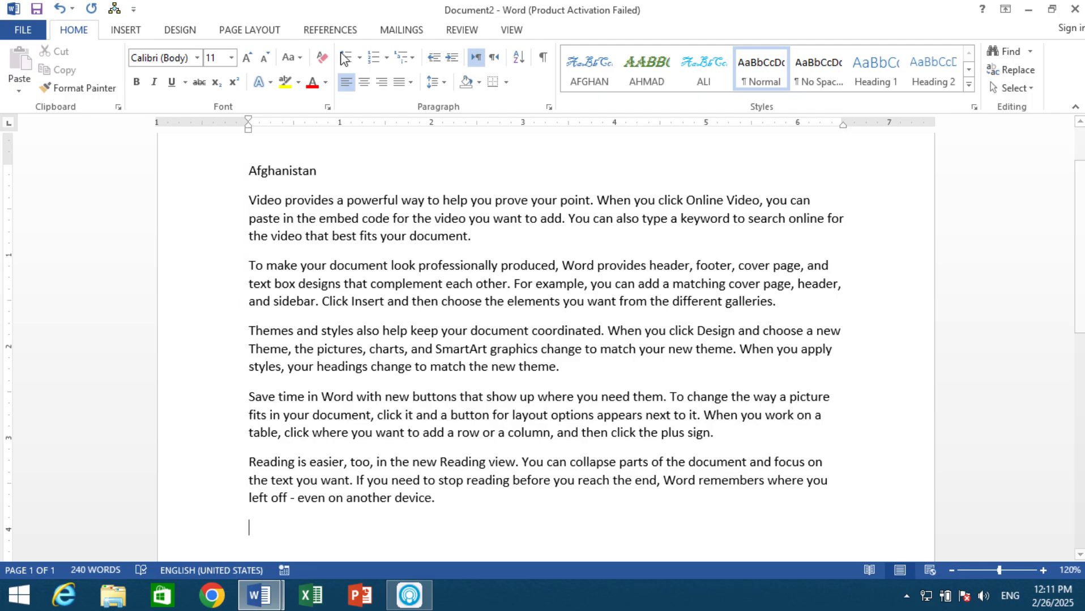
click(131, 35)
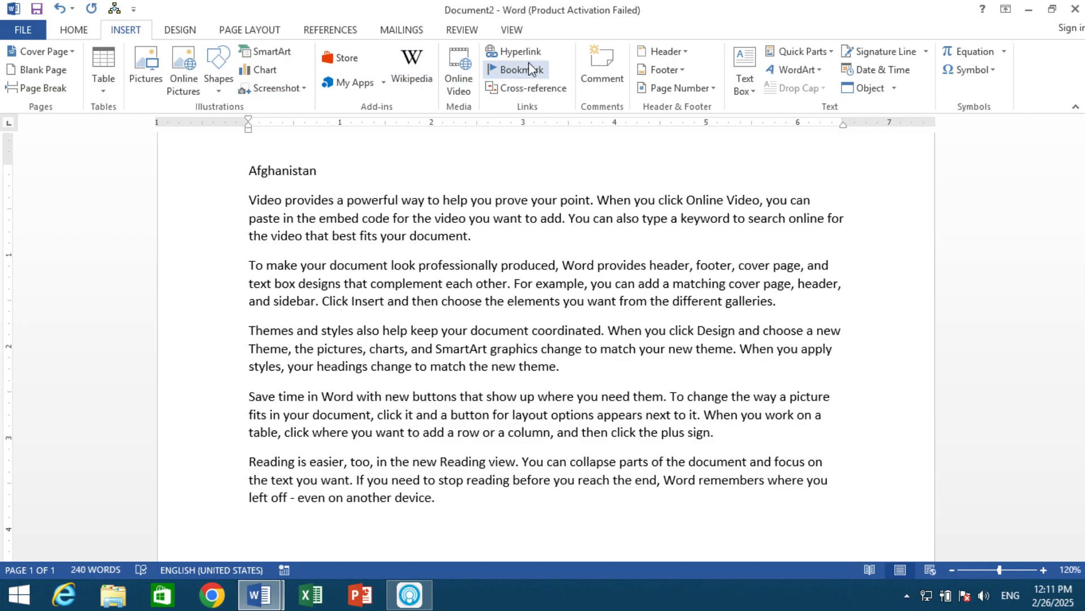
click(512, 51)
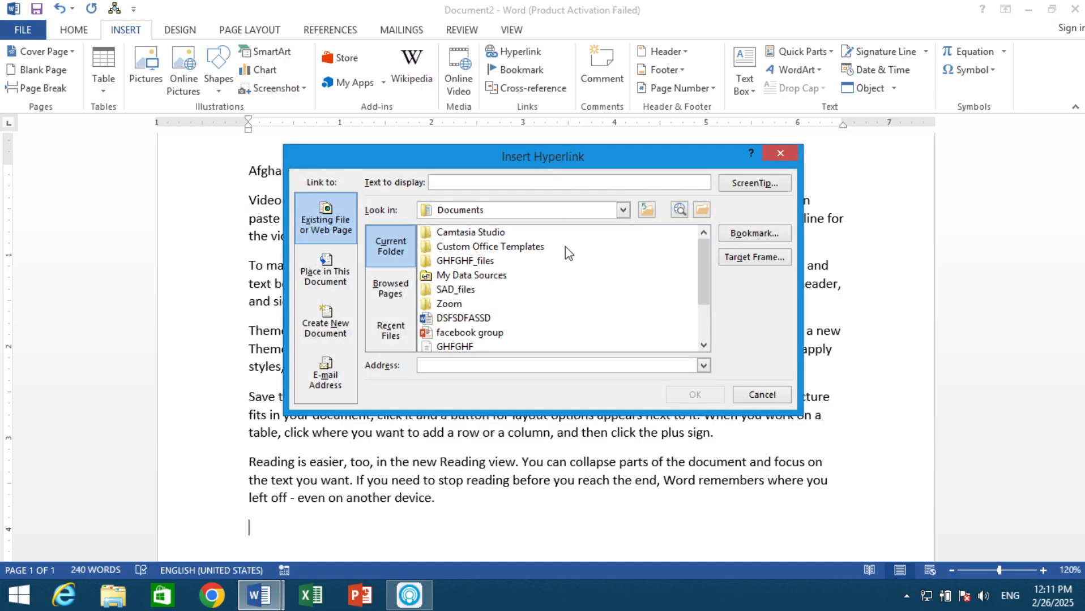
click(622, 211)
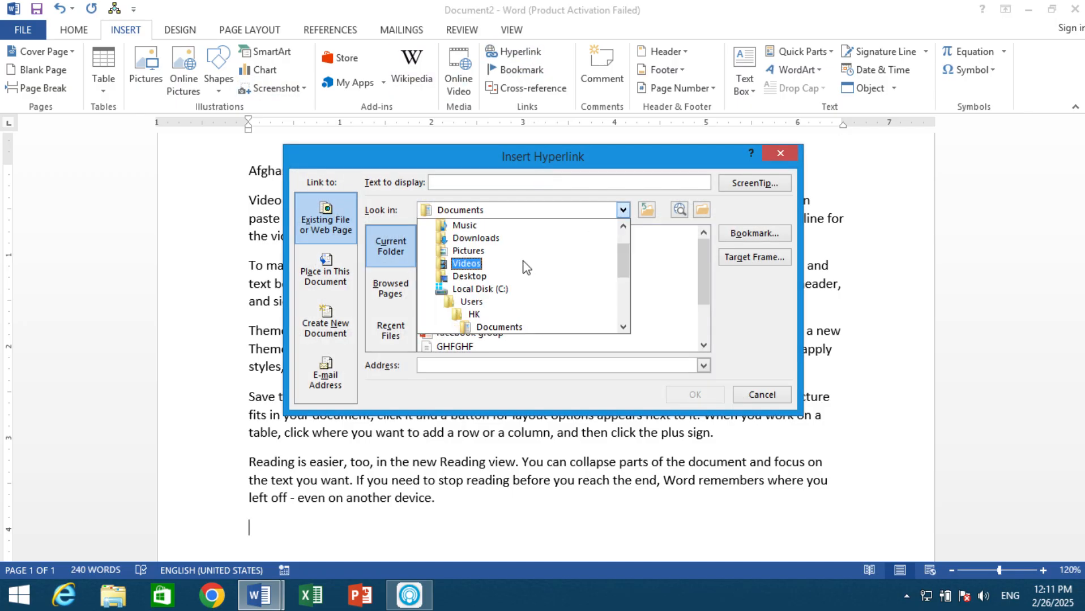
click(468, 277)
double_click(461, 249)
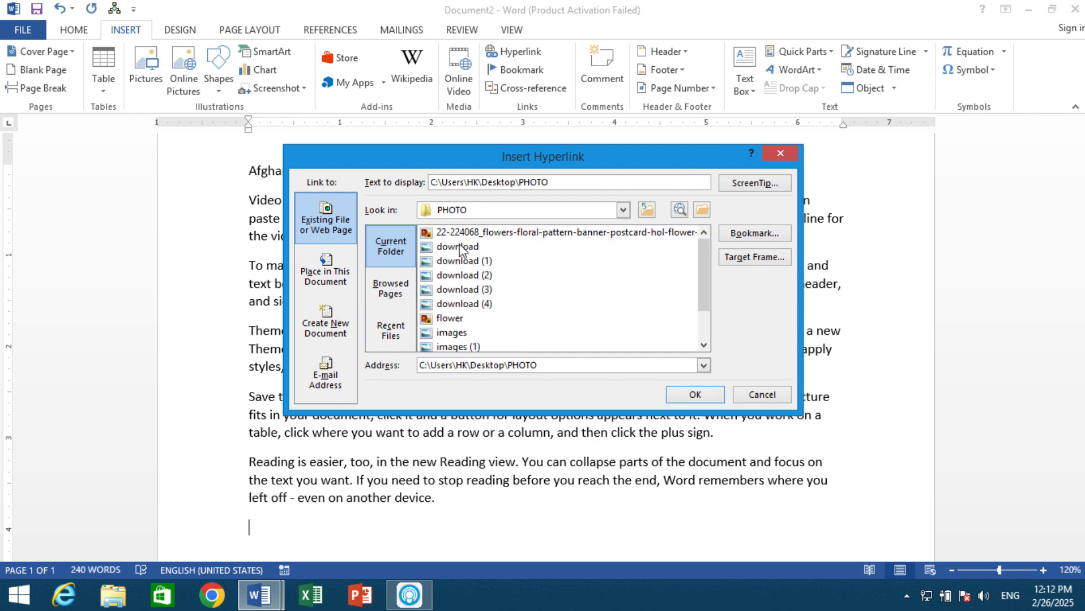
click(447, 259)
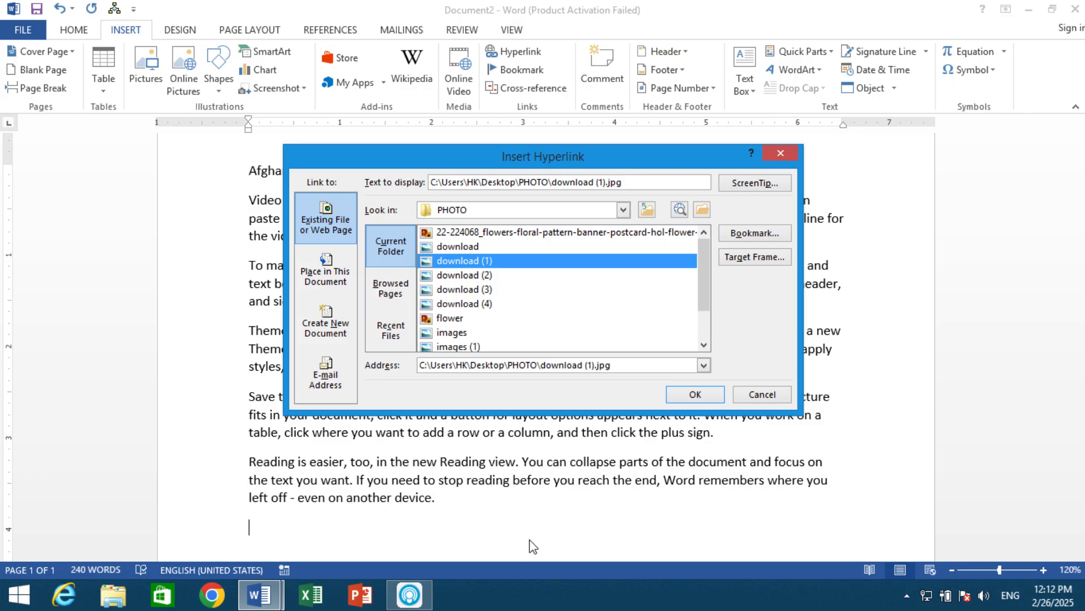
click(695, 395)
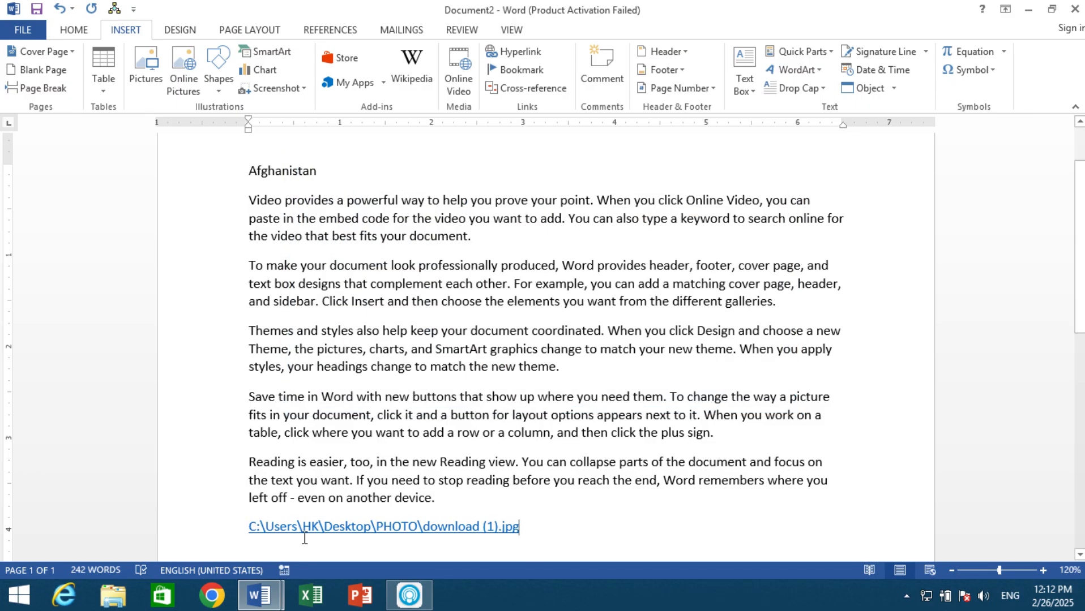
- Follow the hyperlink past the security notice to view the linked picture, and close the photo viewer
ctrl+click(434, 529)
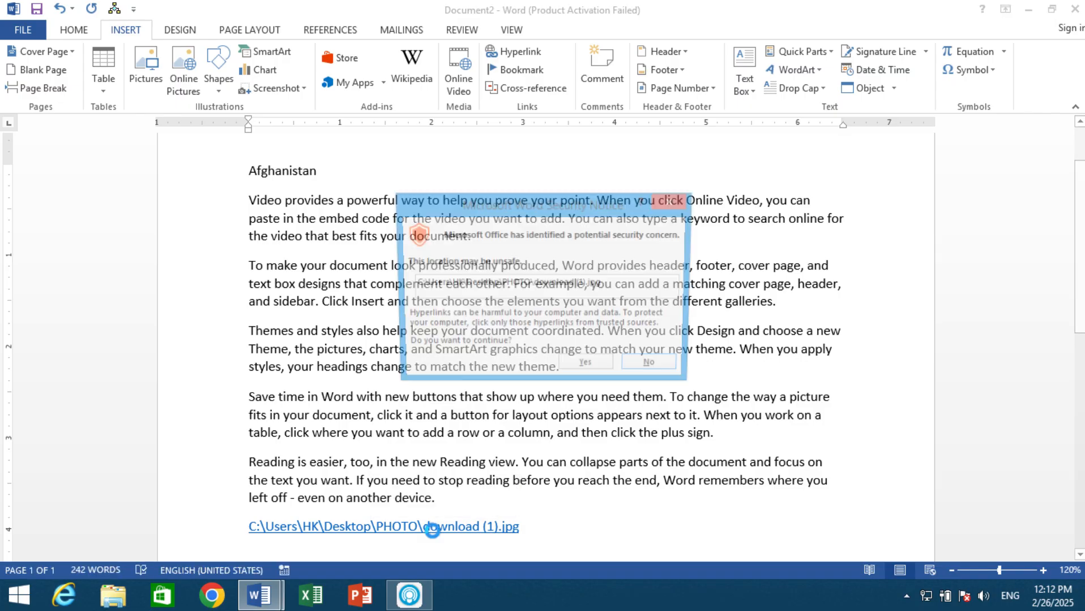
click(587, 369)
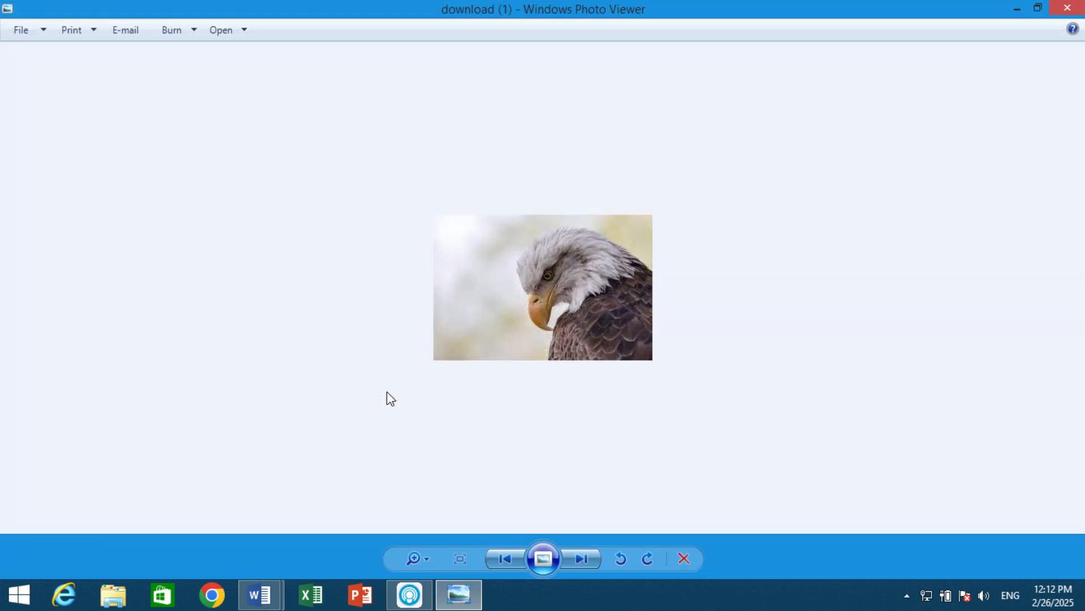
click(1067, 8)
- Delete the picture hyperlink line below the last paragraph
click(222, 540)
key(ctrl+c)
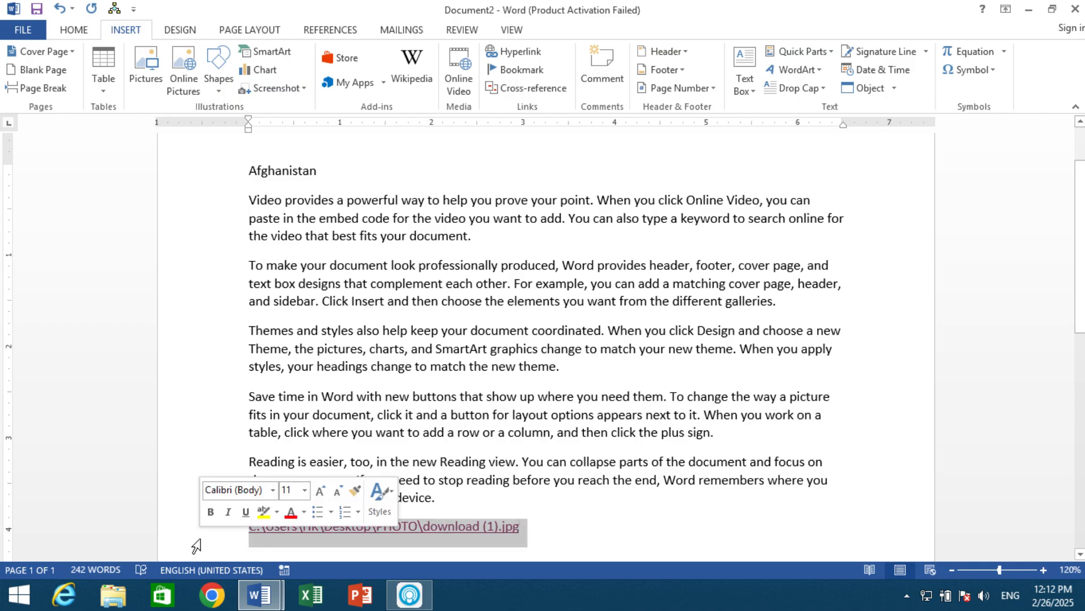
key(Delete)
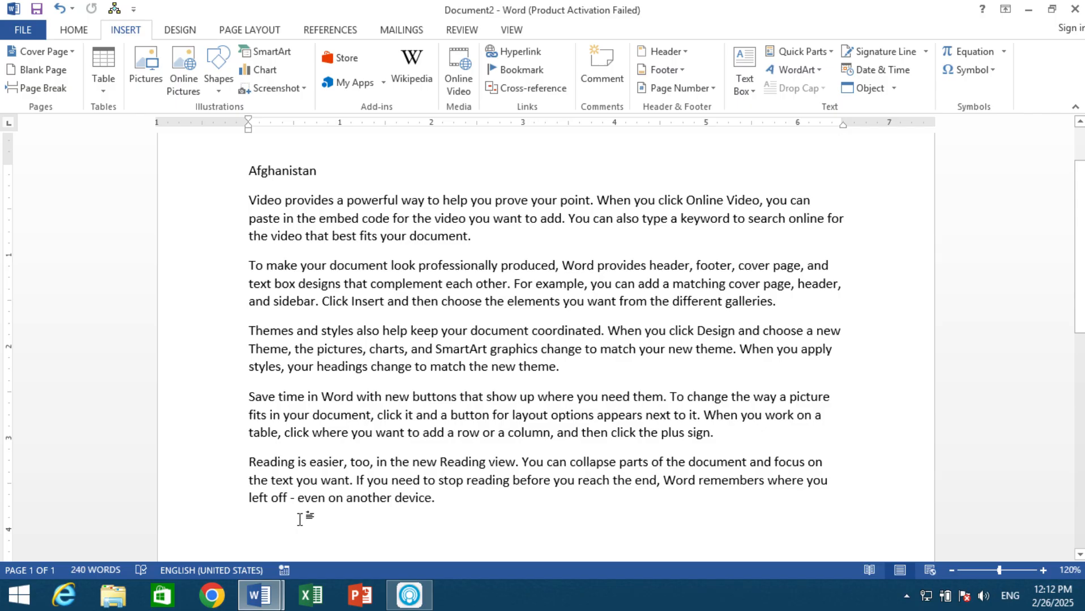
- Insert a hyperlink to "WORD 2.avi" from the desktop's WORD folder on the empty line below the last paragraph, and undo it
key(ctrl+v)
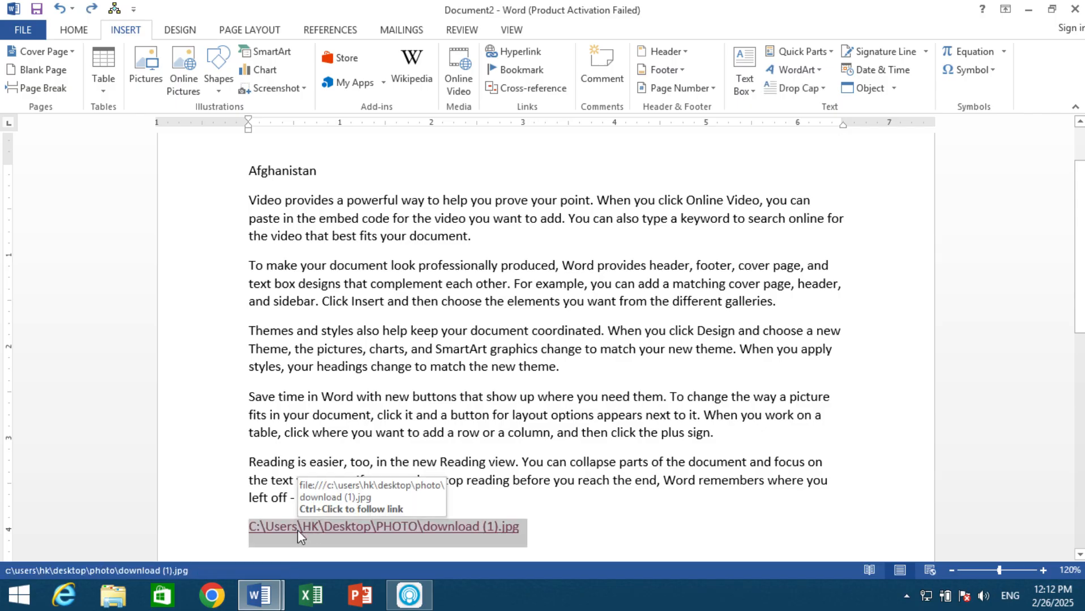
key(ctrl+z)
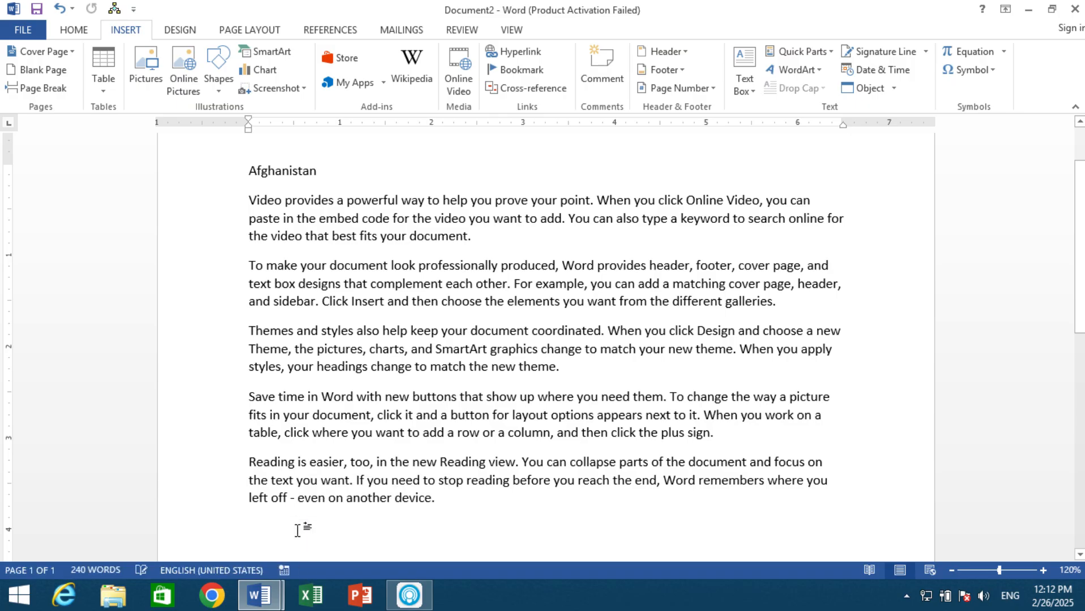
click(518, 52)
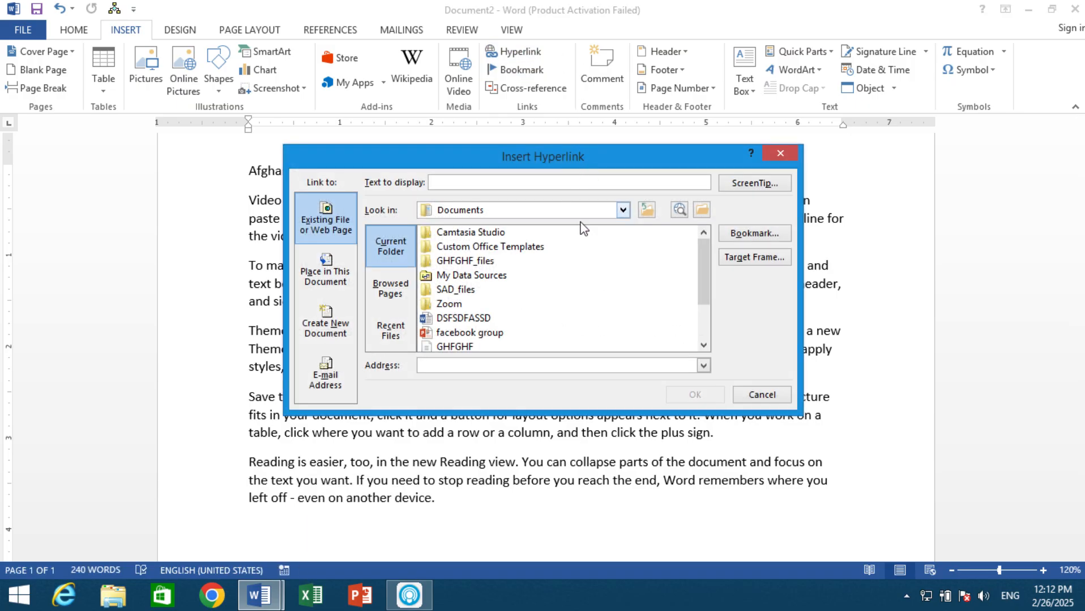
click(622, 210)
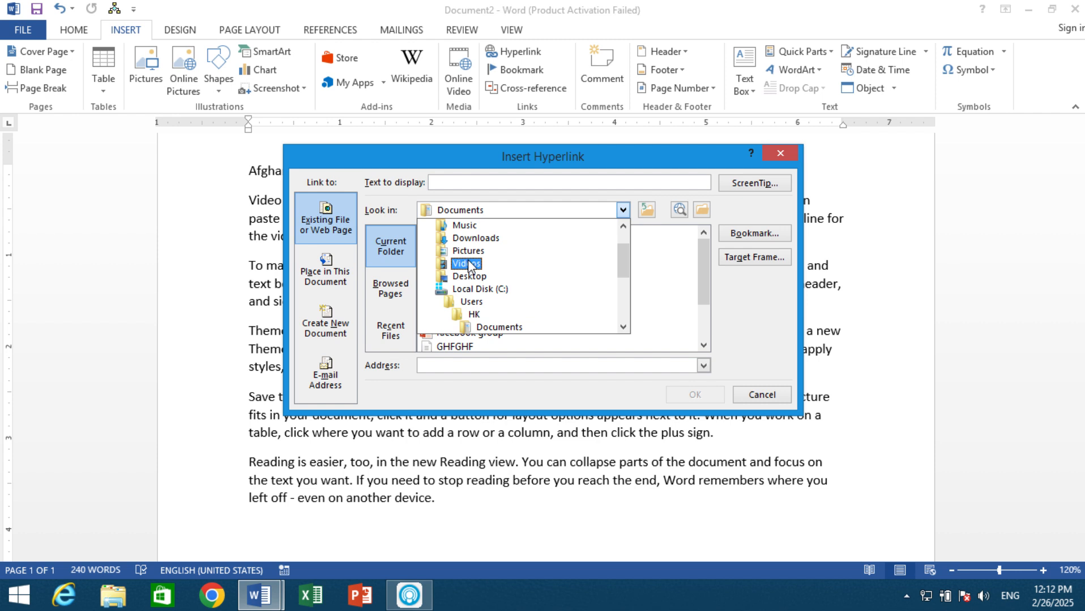
click(469, 276)
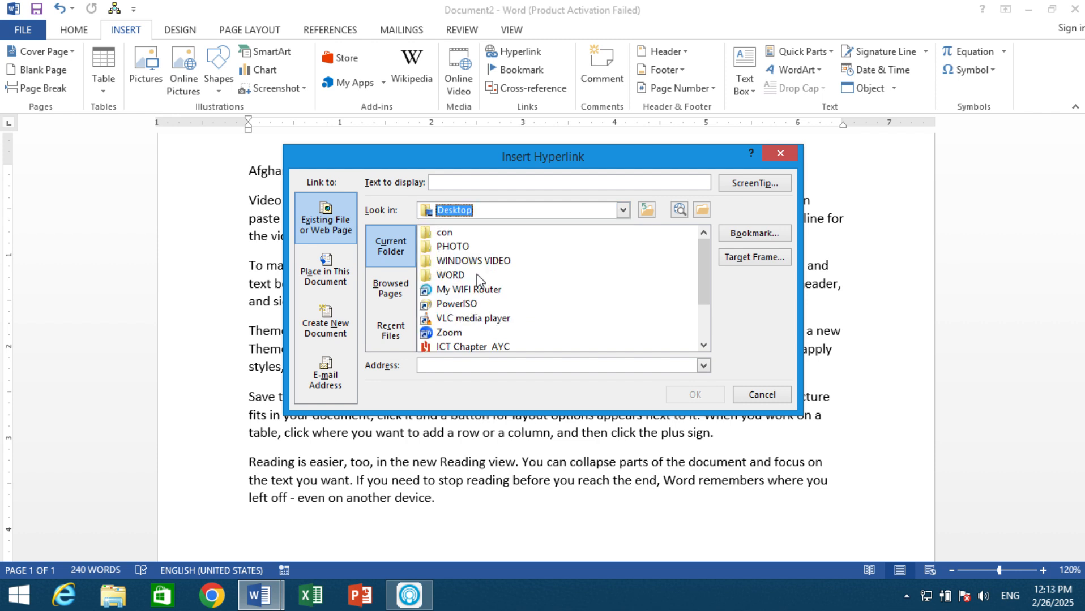
double_click(467, 274)
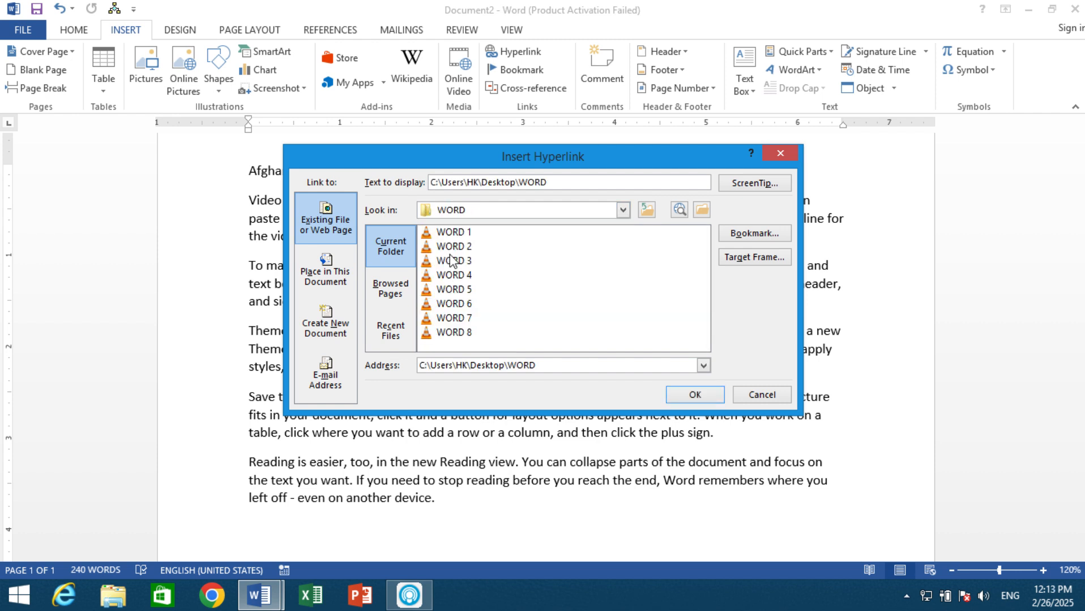
click(456, 247)
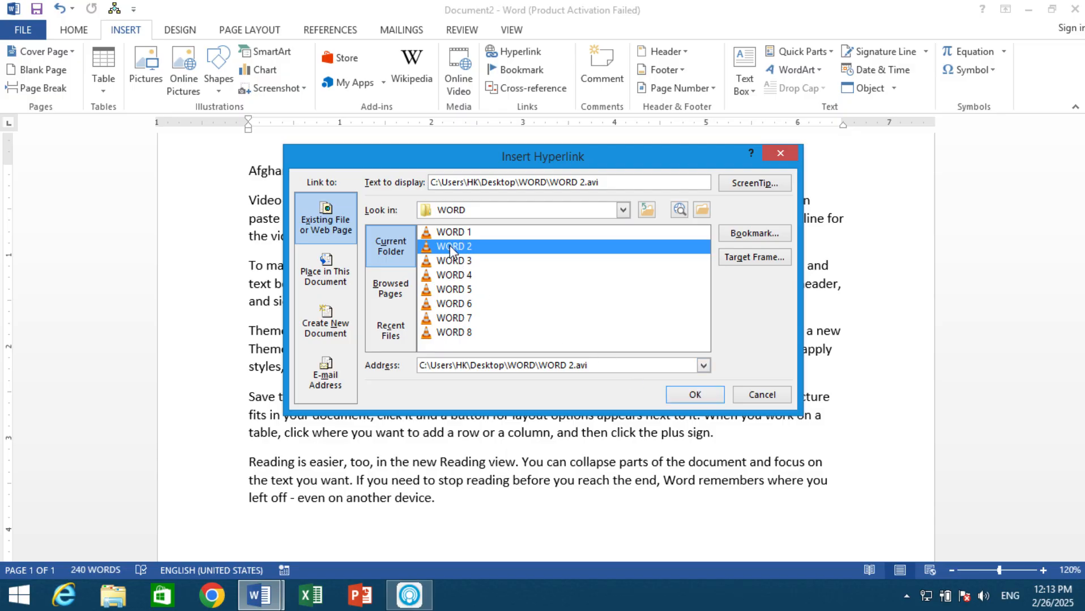
click(702, 396)
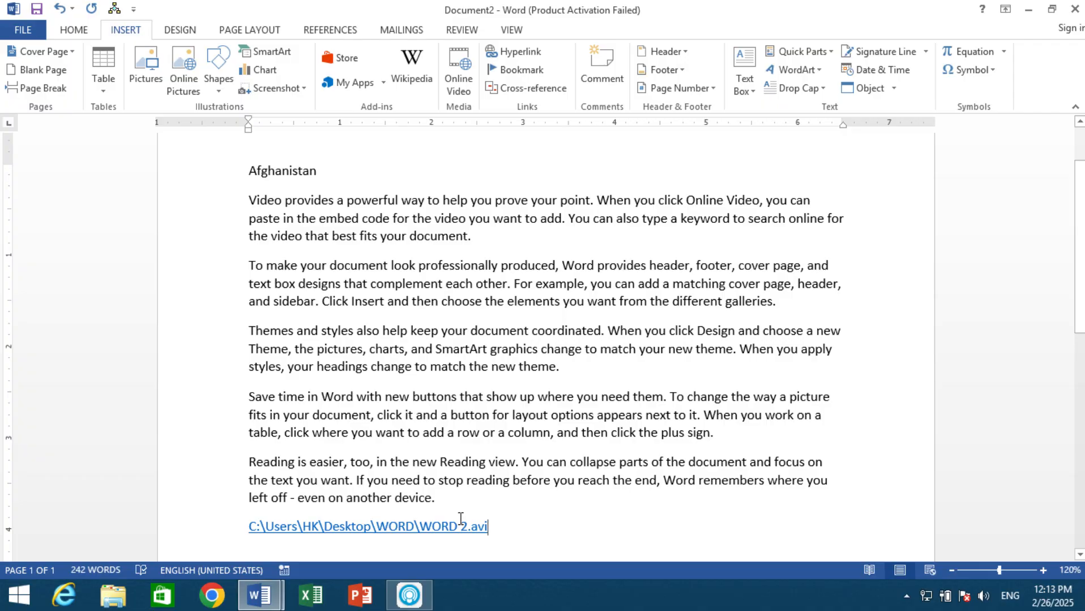
key(ctrl+z)
- Insert a hyperlink to DSFSDFASSD in the Documents folder below the last paragraph, displaying the text "for more information click this link"
click(512, 52)
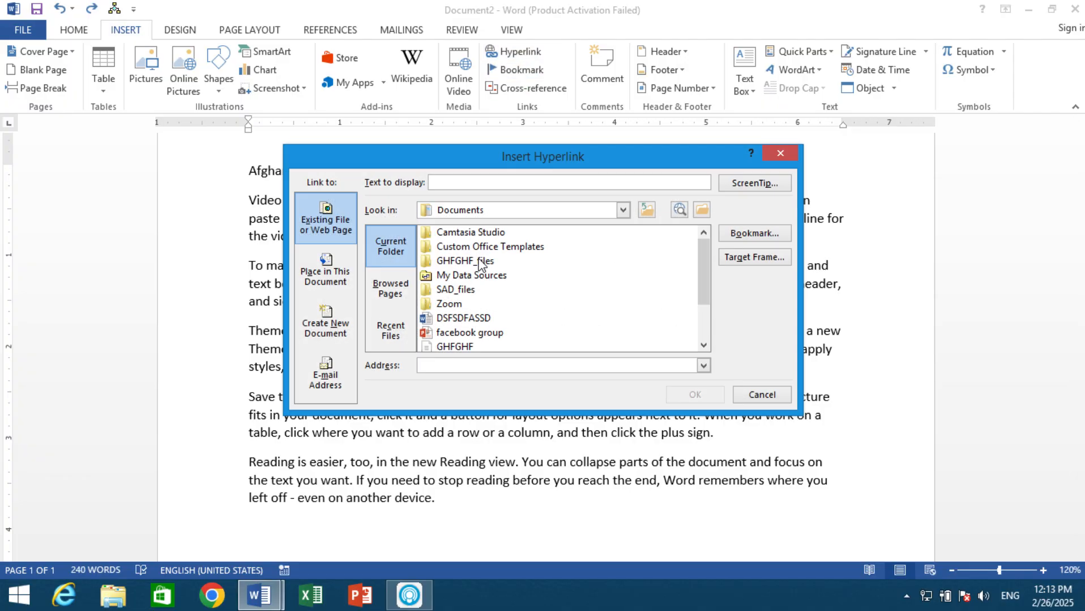
click(467, 320)
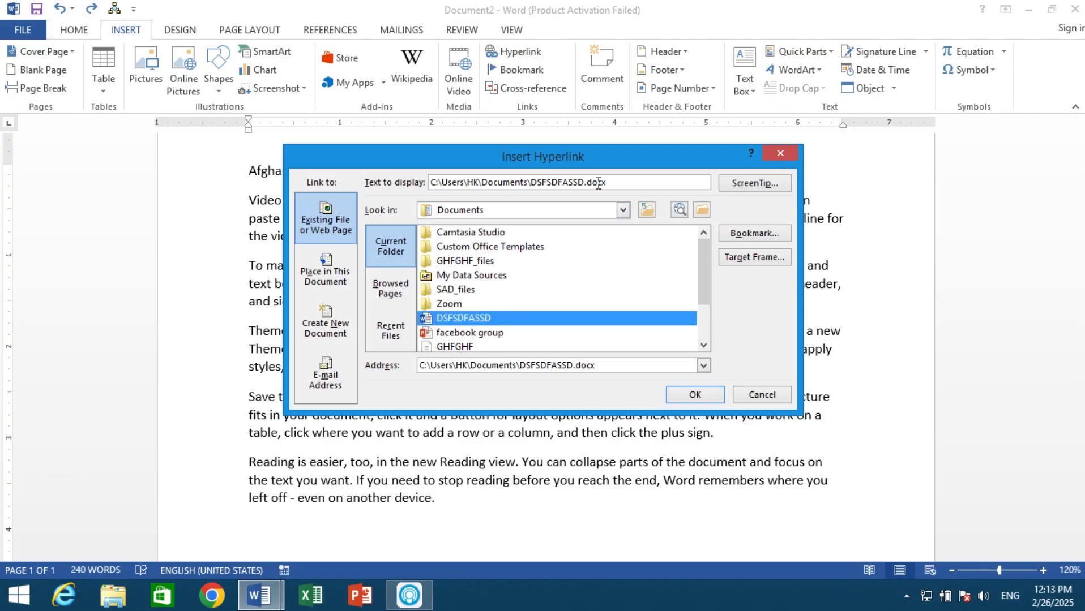
drag(610, 183, 426, 191)
text(for)
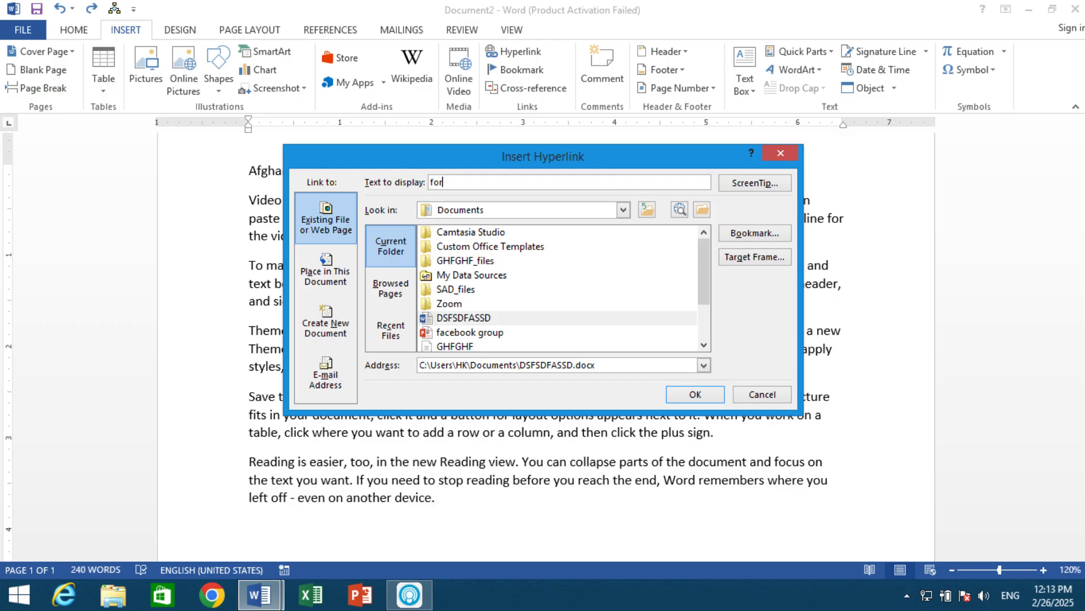
text( more information click this li)
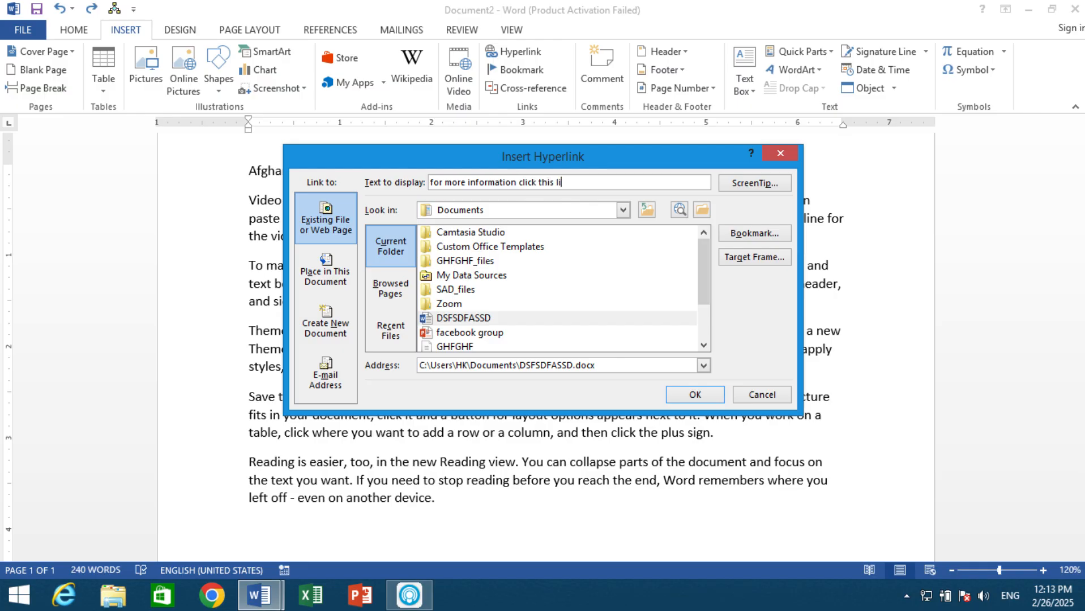
text(nk)
click(690, 398)
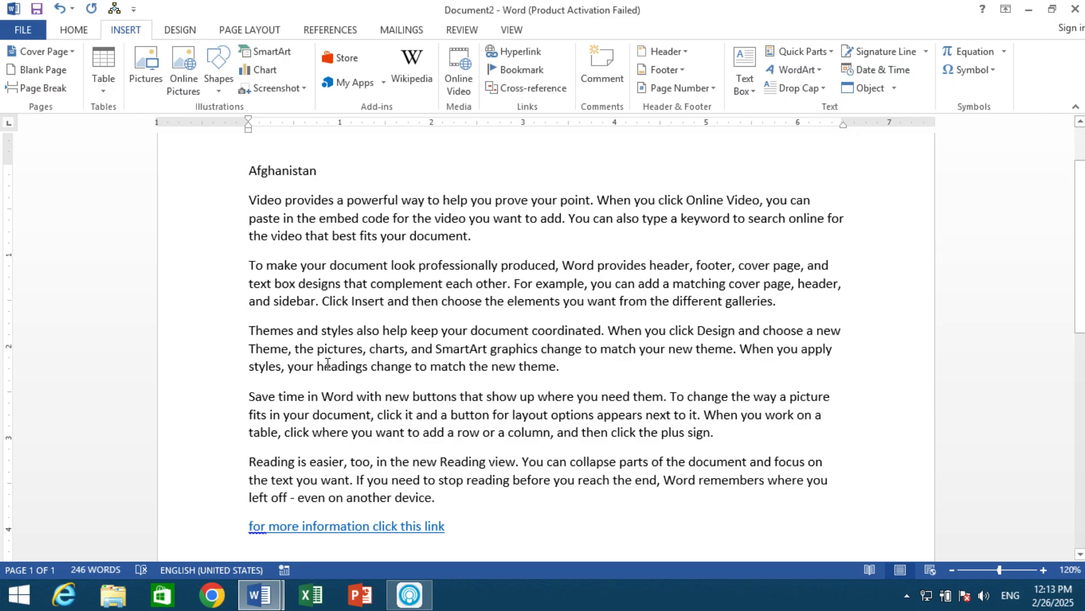
- Check the target of the "for more information click this link" hyperlink and delete that line
mouse_move(255, 537)
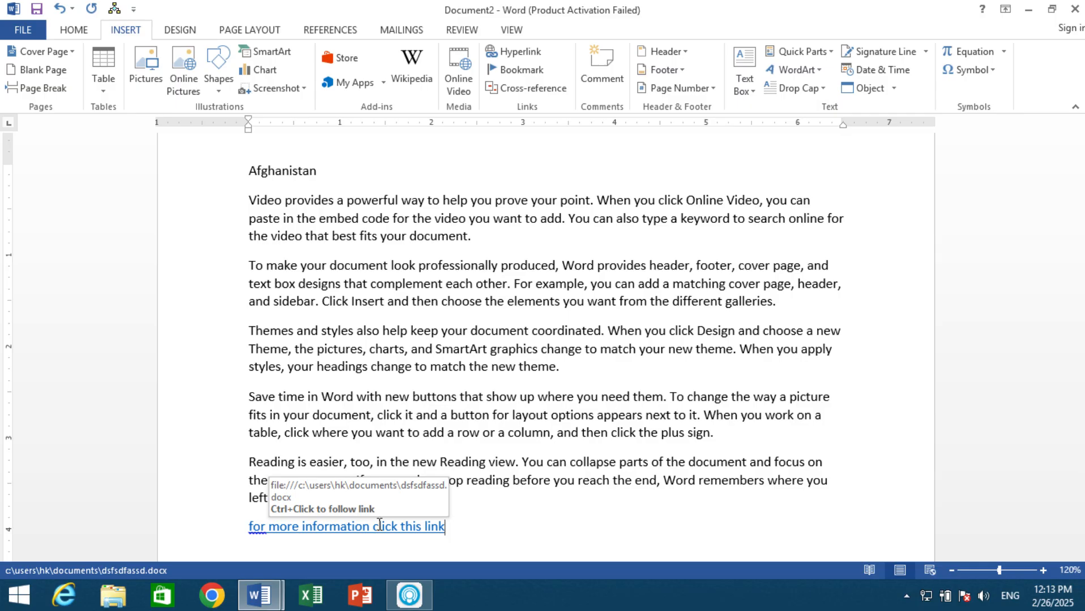
click(215, 531)
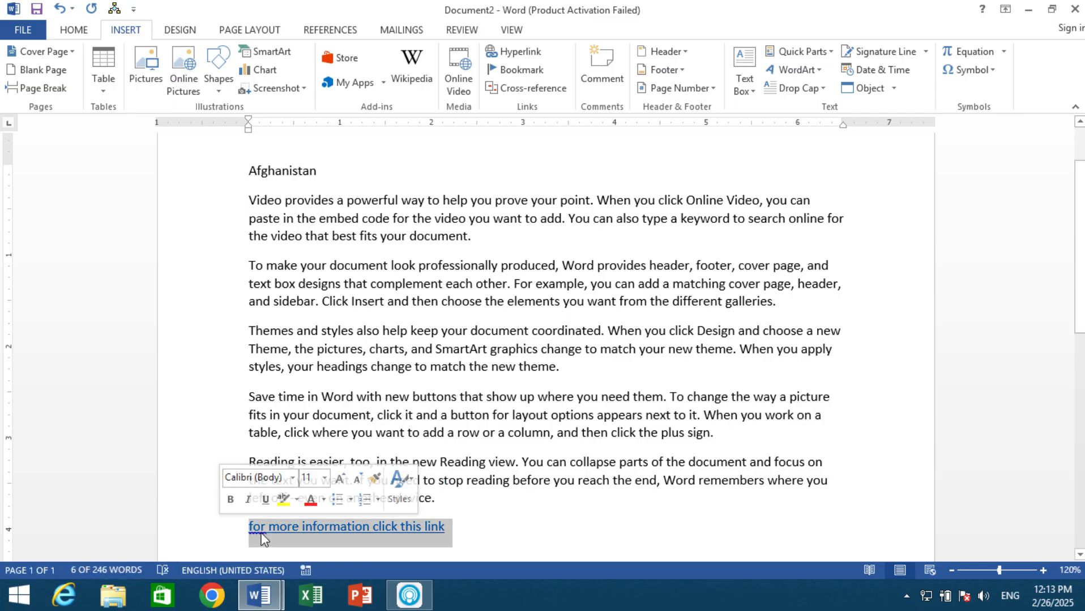
key(Delete)
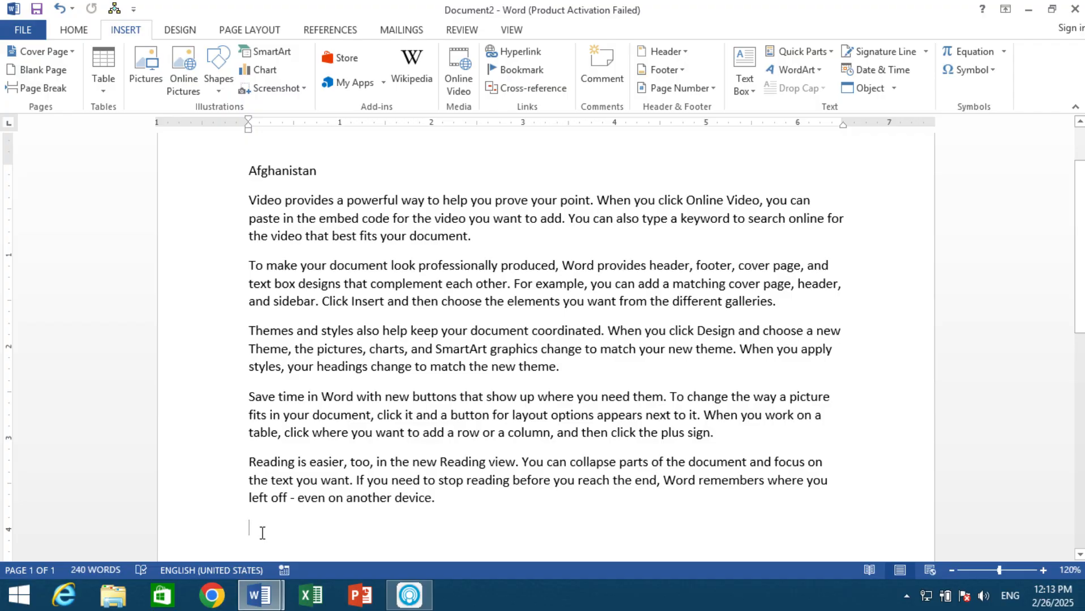
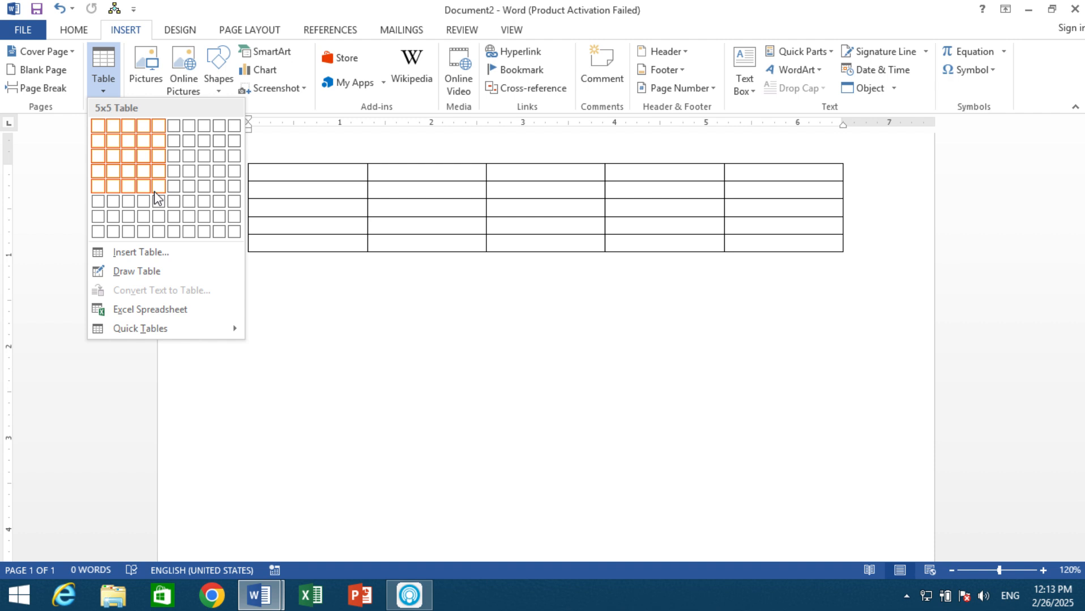
- Insert a 5x5 table and fill its first four header cells with No, name, f/name and post
click(155, 191)
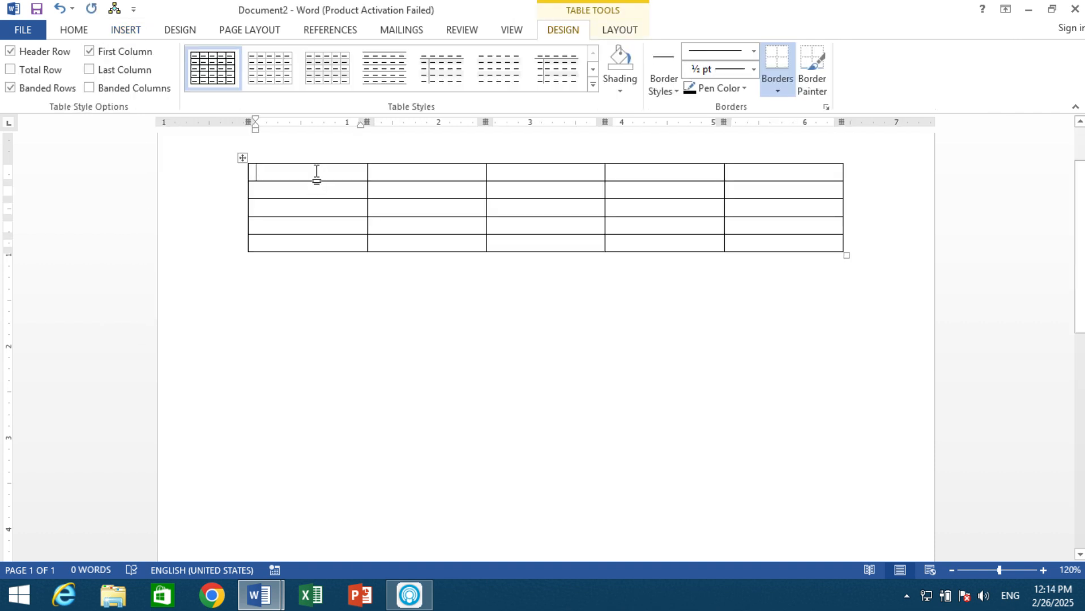
text(no)
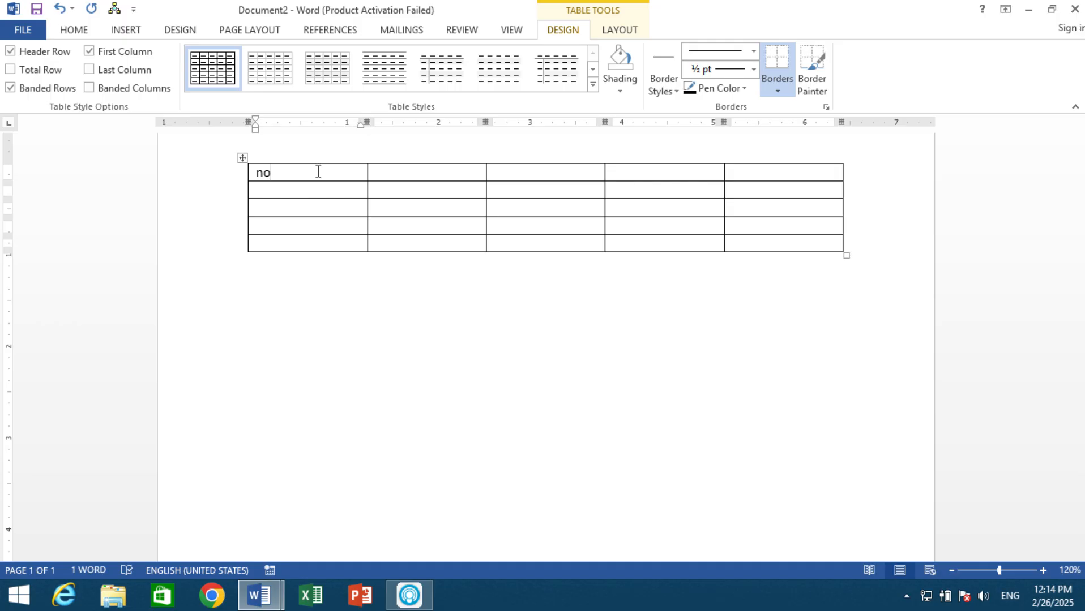
key(Tab)
text(name)
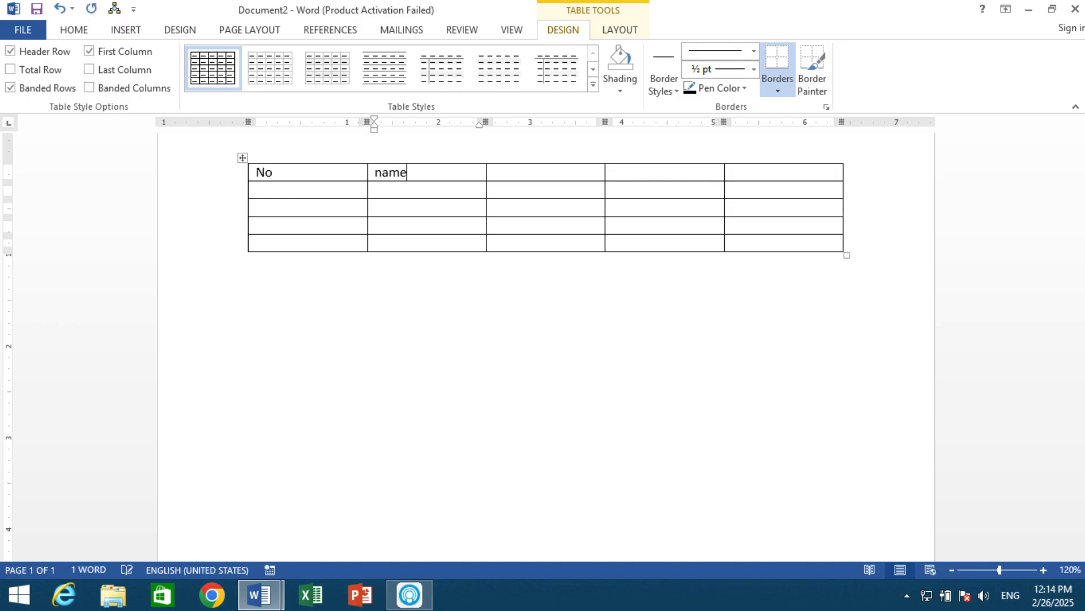
key(Tab)
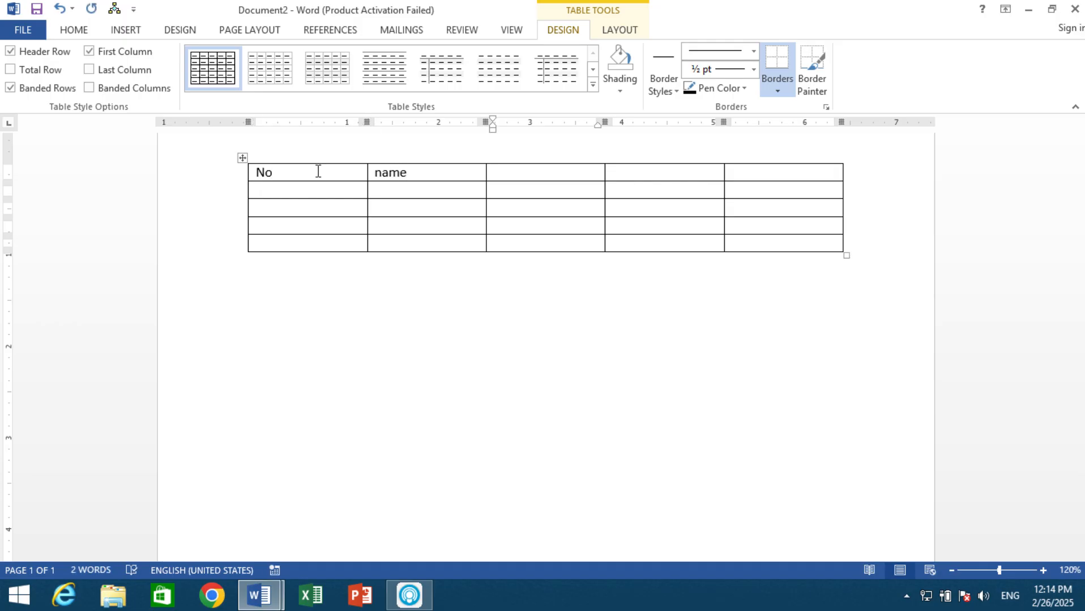
text(f/name)
key(Tab)
text(post)
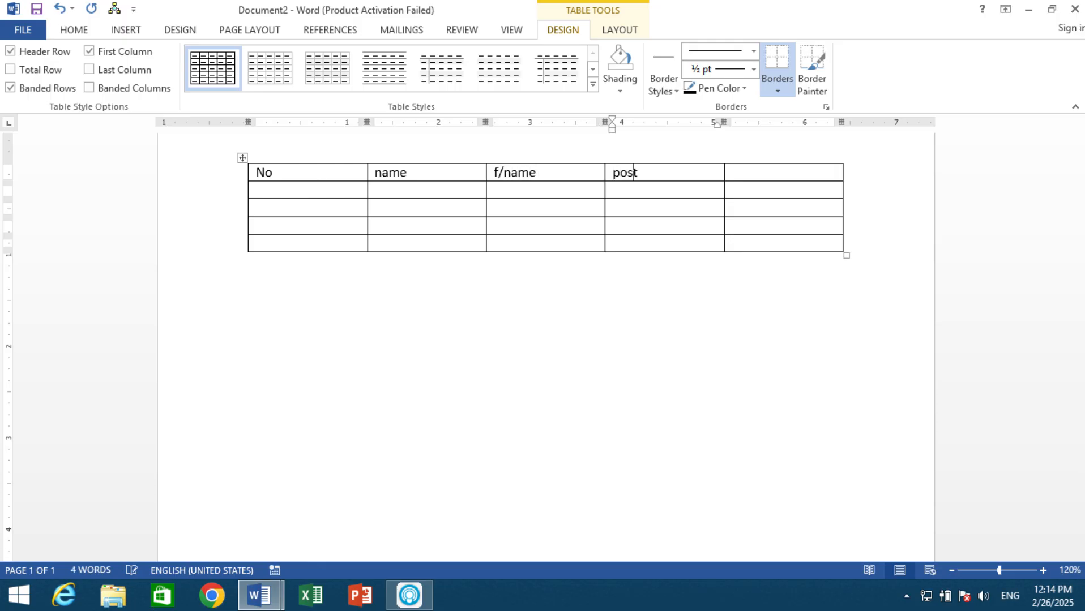
- Number the first three rows under the No header as 1, 2 and 3
key(Tab)
key(Left)
key(Left)
key(Left)
key(Left)
text(1)
key(Down)
text(2)
key(Down)
text(3)
key(Tab)
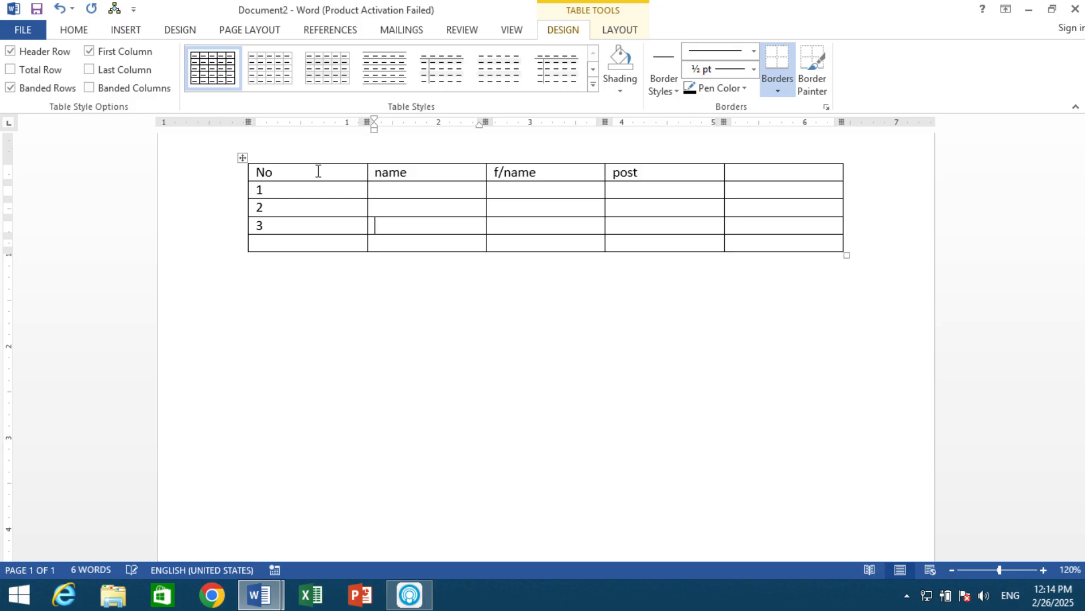
- Fill row 1 of the table with the person's name, the father's name and the post "driver"
key(Up)
key(Up)
text(khan)
key(Tab)
text(w)
key(BackSpace)
text(ahmad)
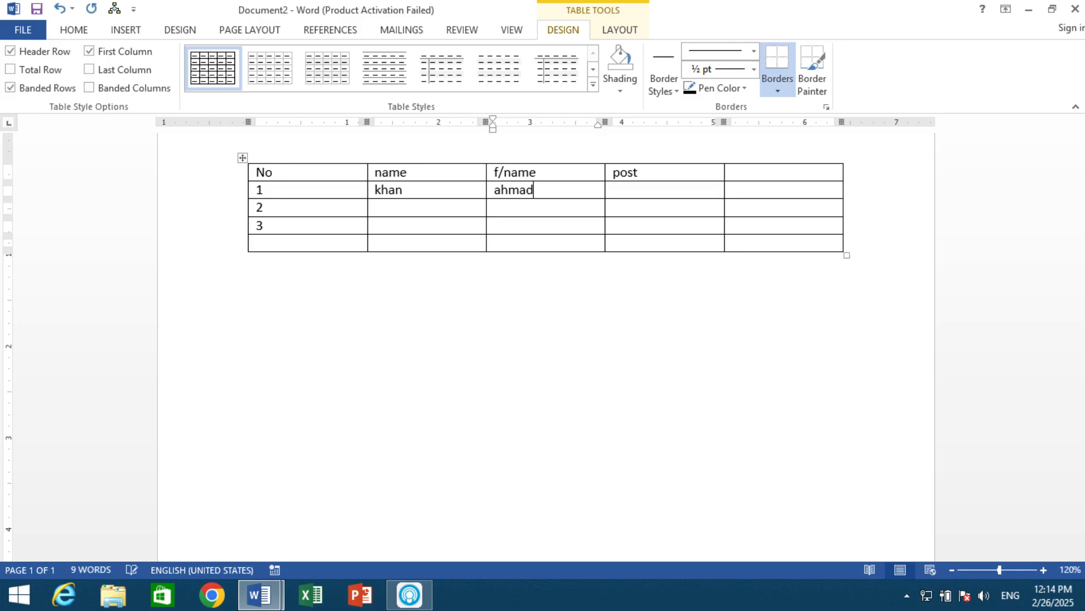
key(Tab)
text(driver)
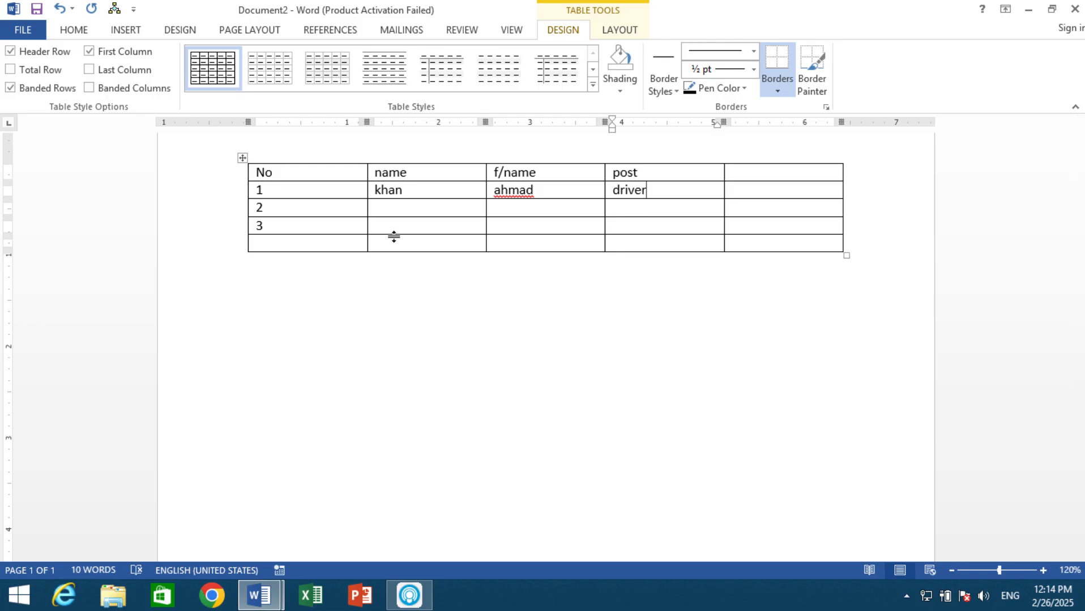
- Move the Registration Book document icon to the upper middle of the desktop and return to the table document in Word
key(super+d)
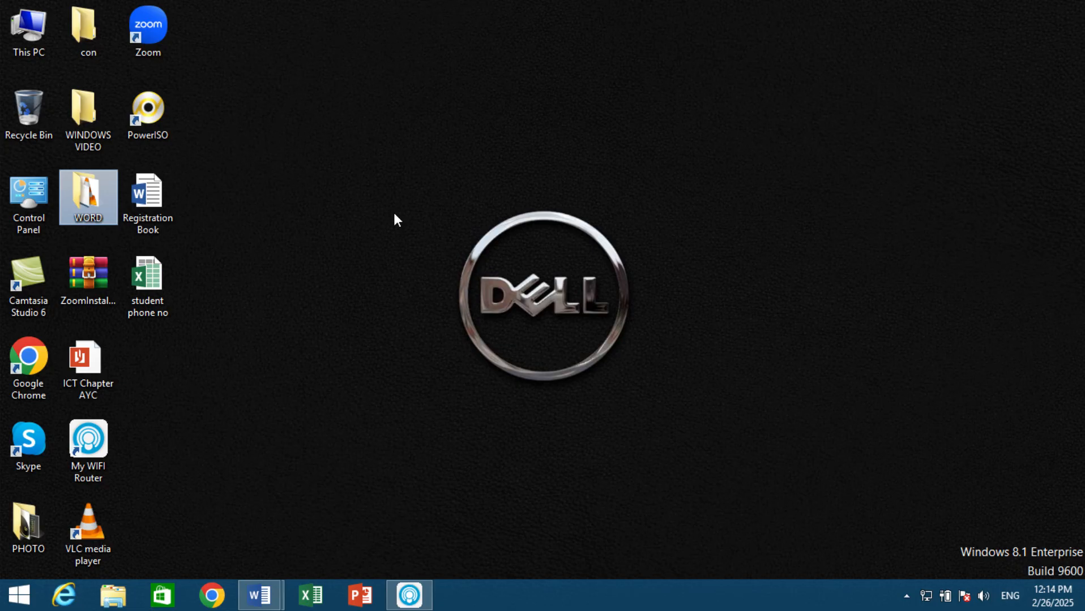
drag(150, 193, 459, 193)
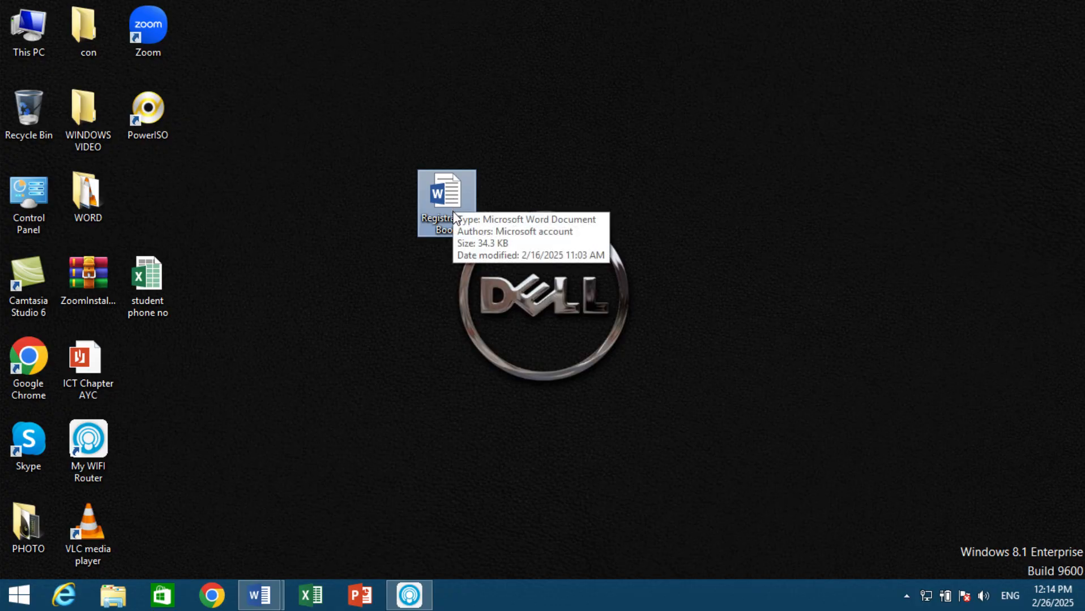
key(alt+Tab)
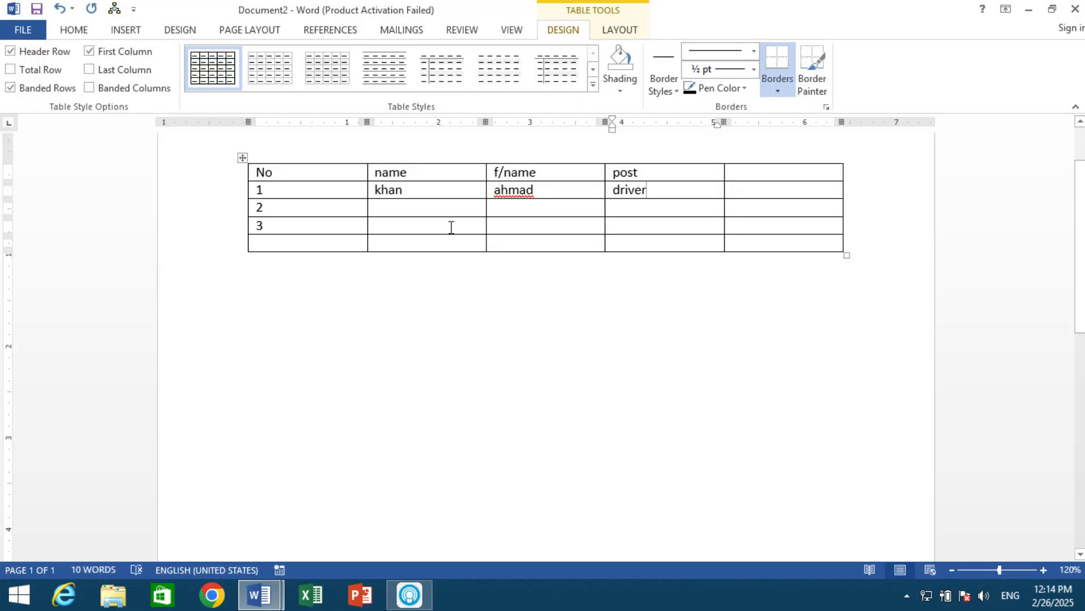
- Turn the person's name in row 1 of the table into a hyperlink to an existing file
double_click(396, 190)
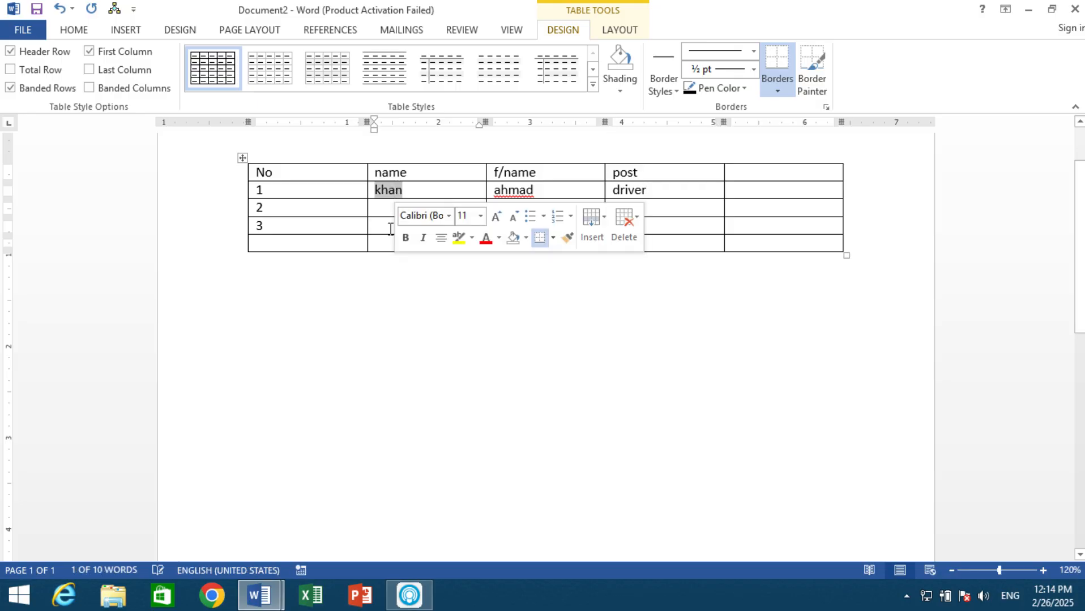
click(125, 30)
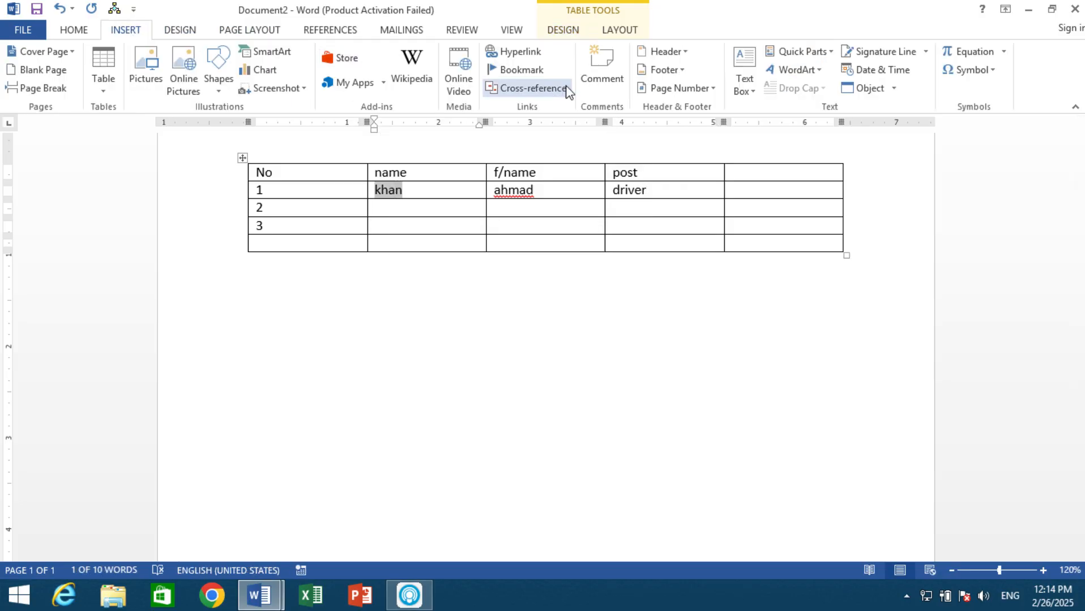
click(520, 52)
double_click(481, 319)
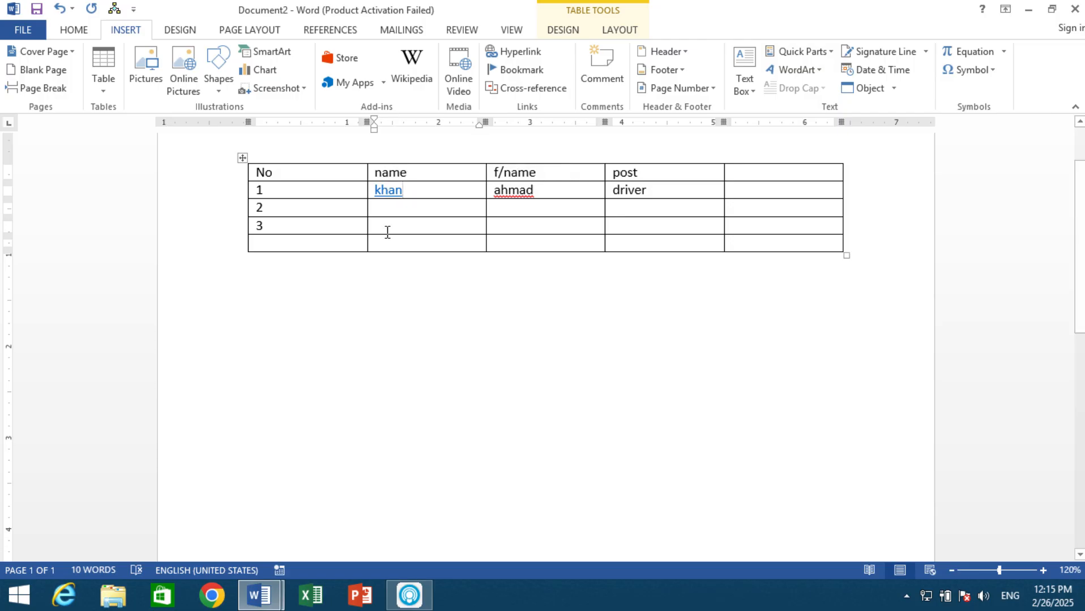
- Delete all document content, and view the Place in This Document targets for a hyperlink without inserting one
key(ctrl+a)
key(Delete)
click(513, 51)
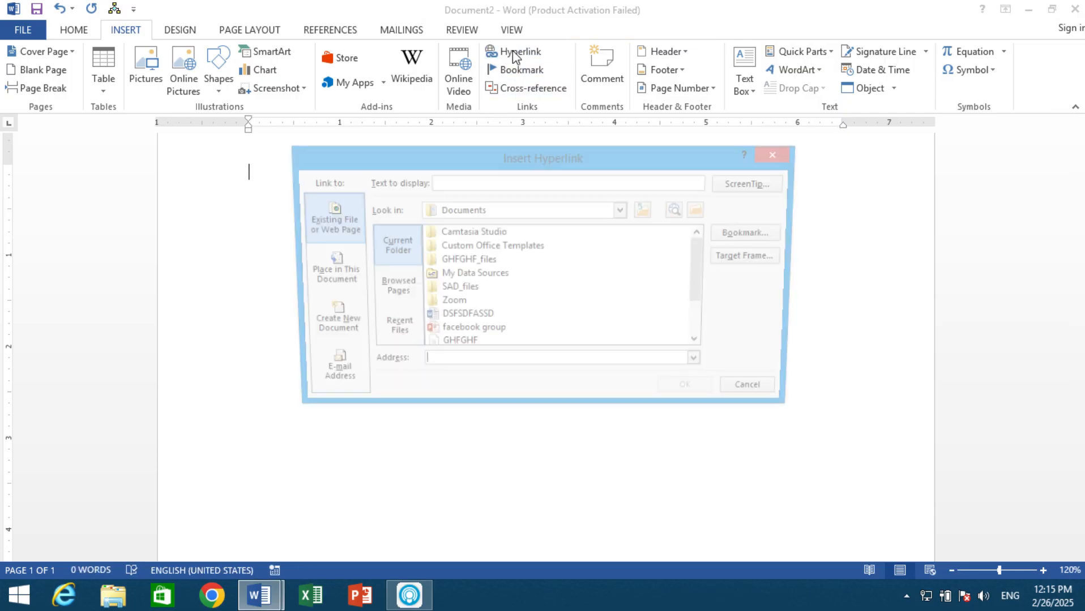
click(336, 277)
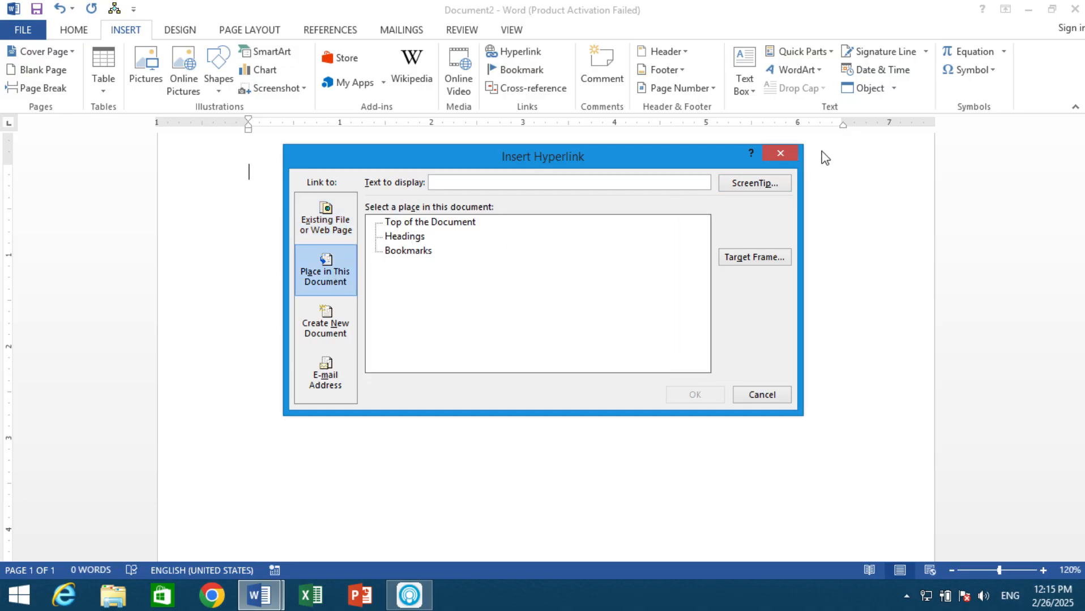
click(780, 154)
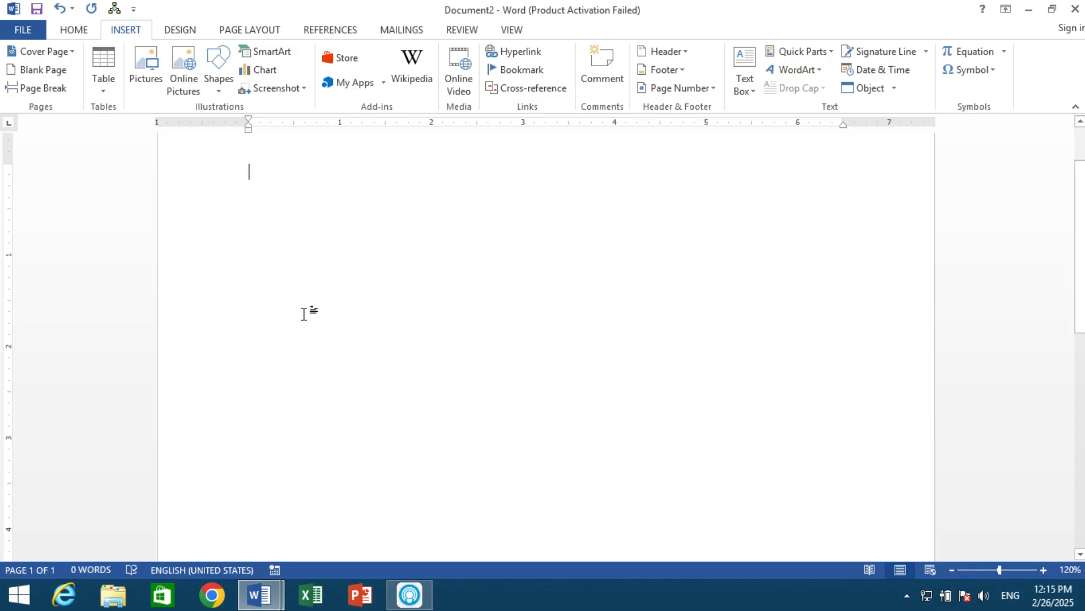
- Enter AFGHAN as a Heading 1 title and fill the document below it with =rand() sample text
text(AFGHAN)
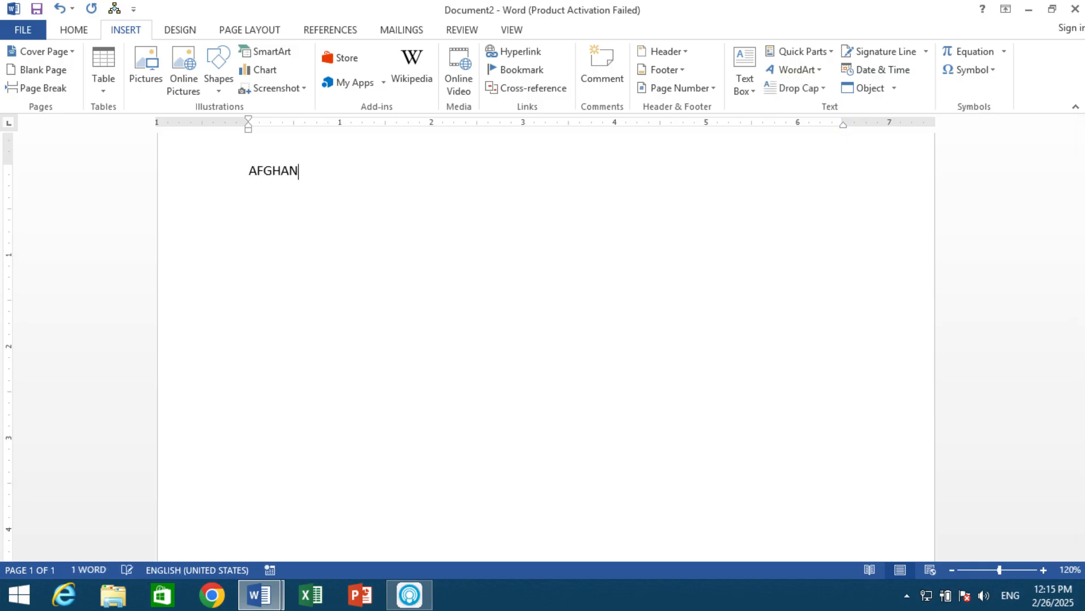
key(ctrl+alt+1)
key(Return)
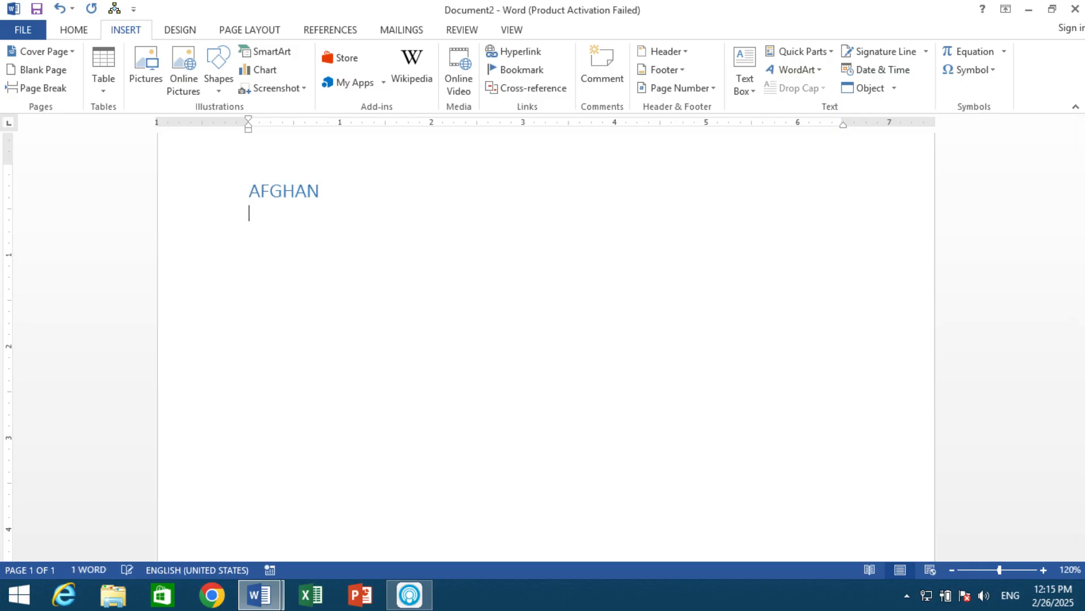
text(=rand())
key(Return)
key(Return)
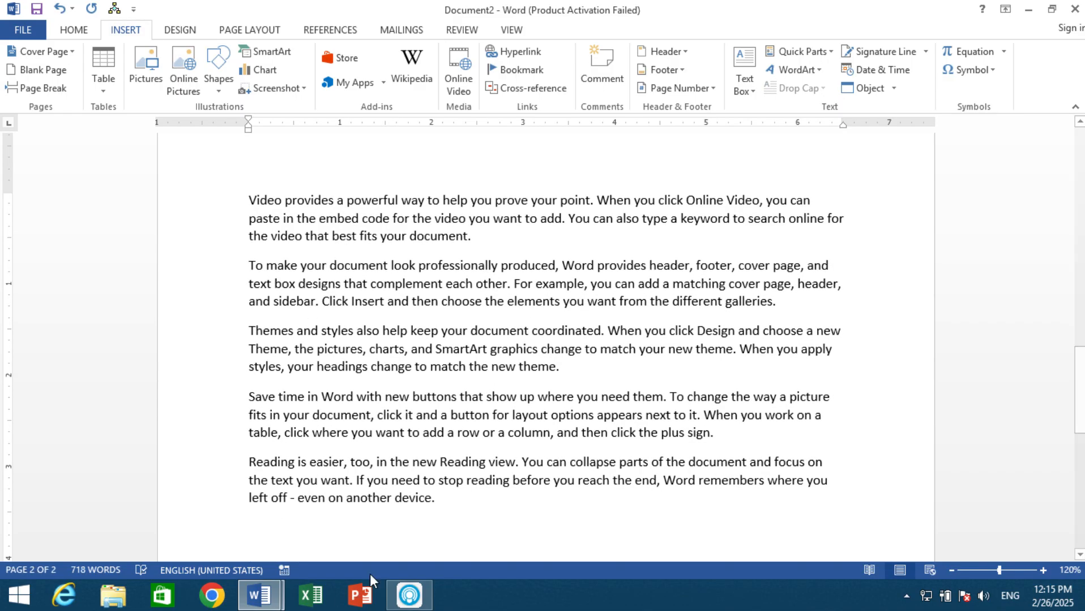
- Insert a hyperlink to the AFGHAN heading at the end of the first full paragraph on page 2
click(496, 247)
click(518, 54)
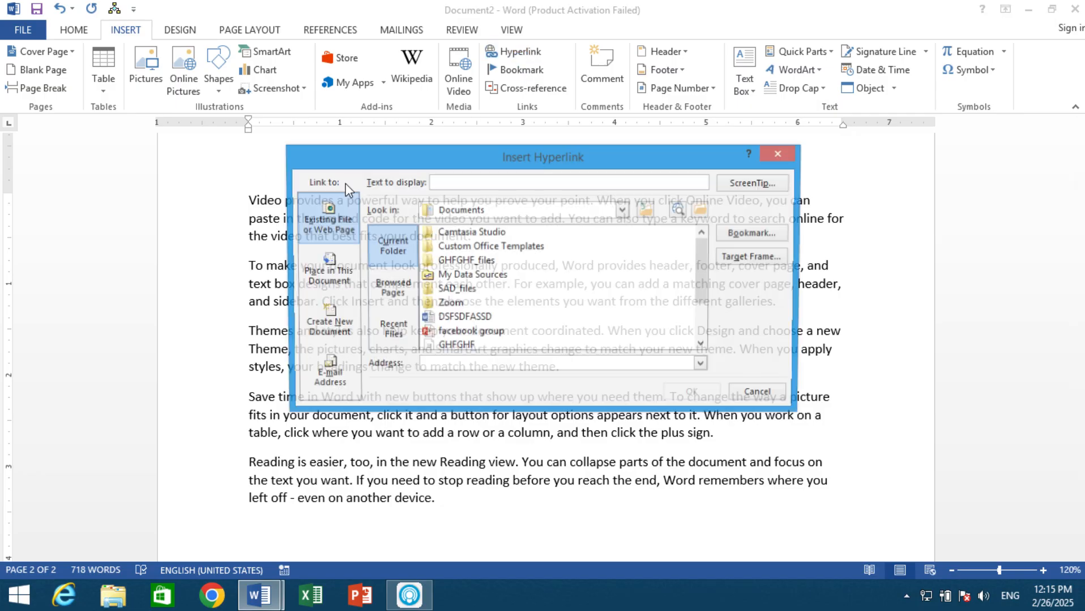
click(315, 289)
click(427, 250)
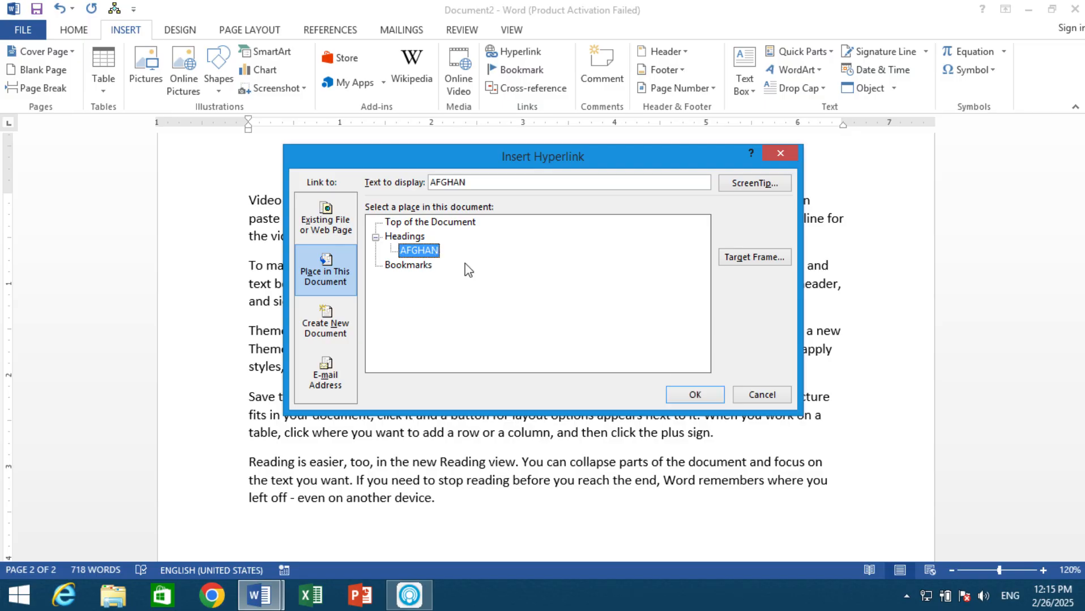
click(707, 395)
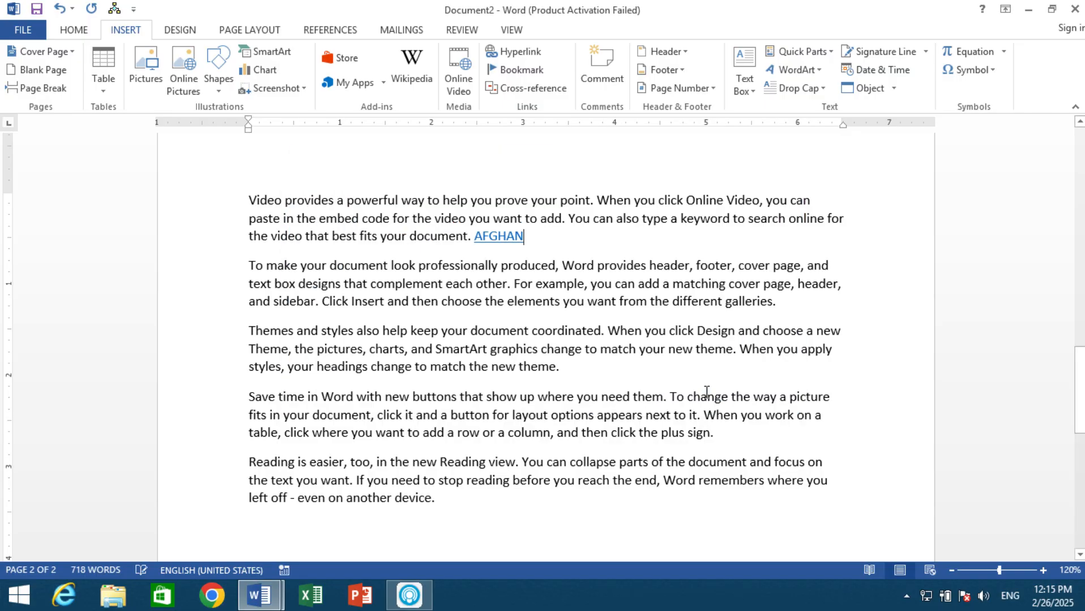
- Follow the AFGHAN link to its heading and return to the last page of the document
ctrl+click(501, 238)
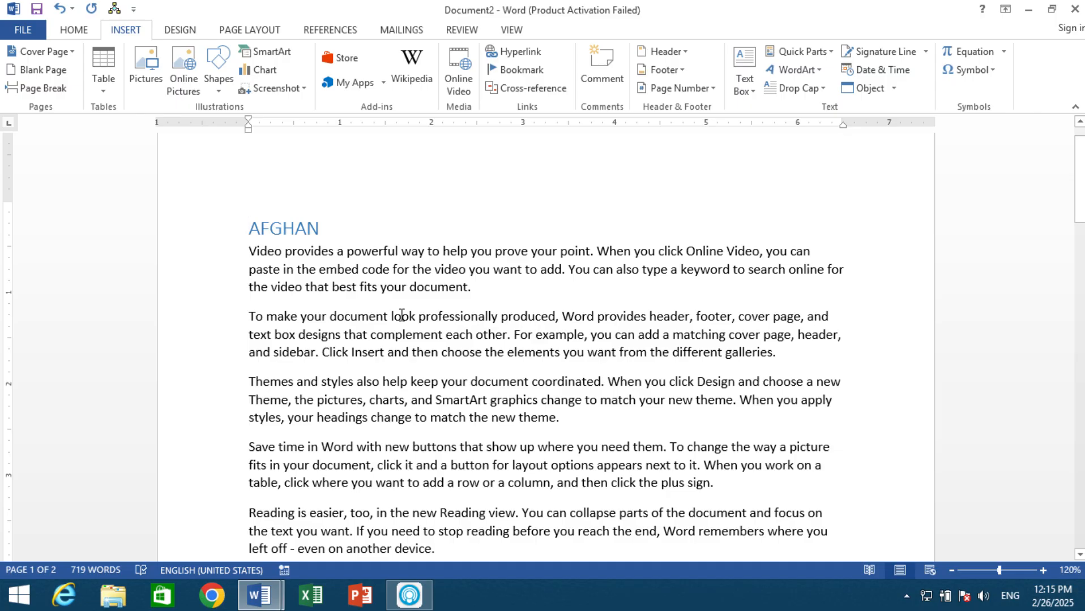
scroll(401, 315, down, 10)
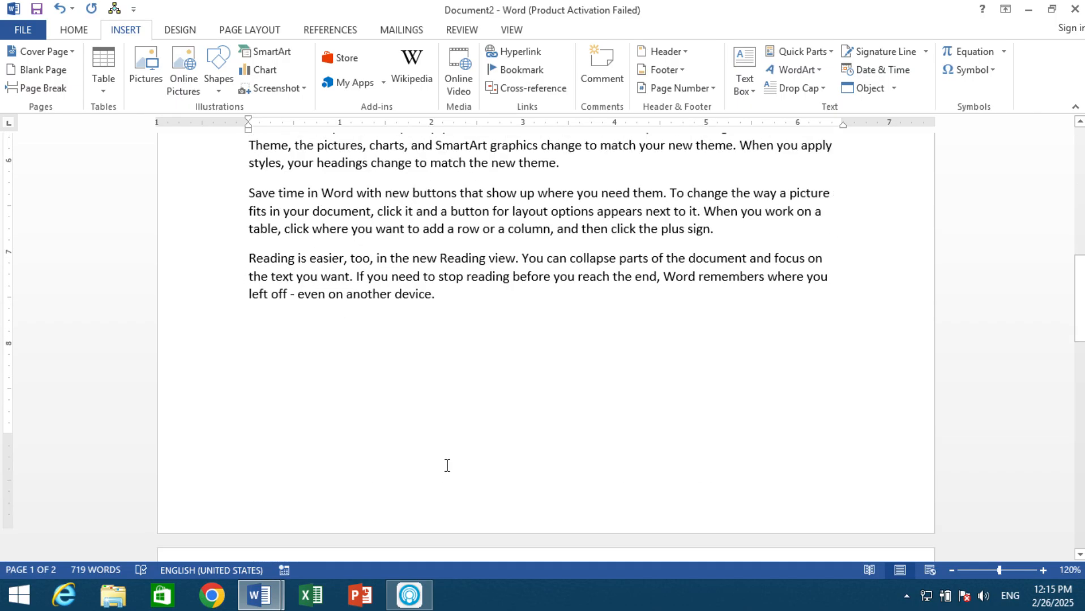
scroll(447, 469, down, 5)
scroll(494, 378, up, 2)
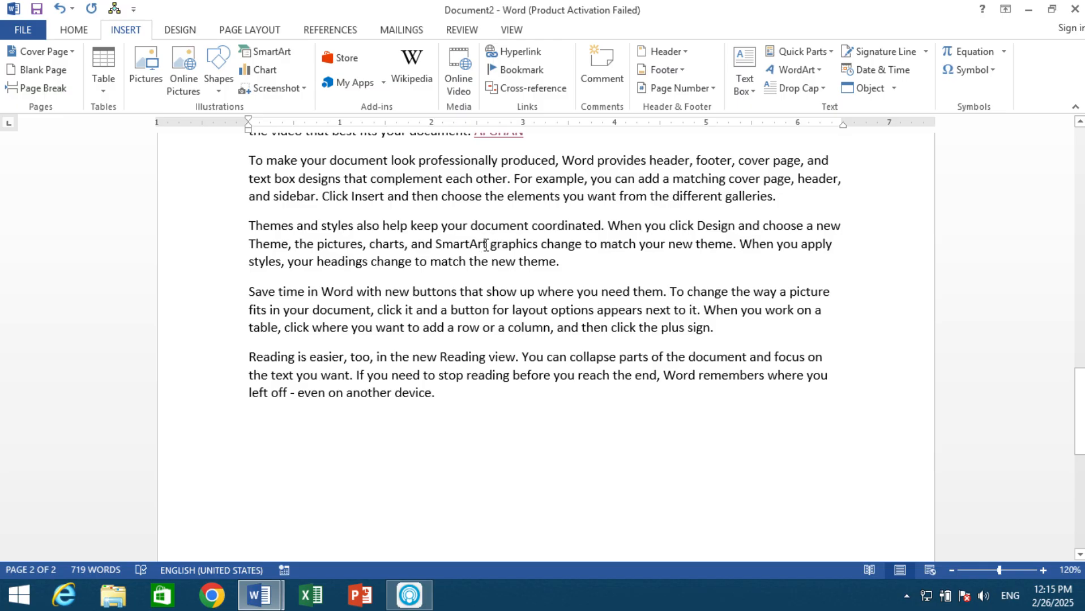
- Insert a hyperlink on the blank line at the document's end to a new Desktop document named 1, opened for editing now
click(264, 453)
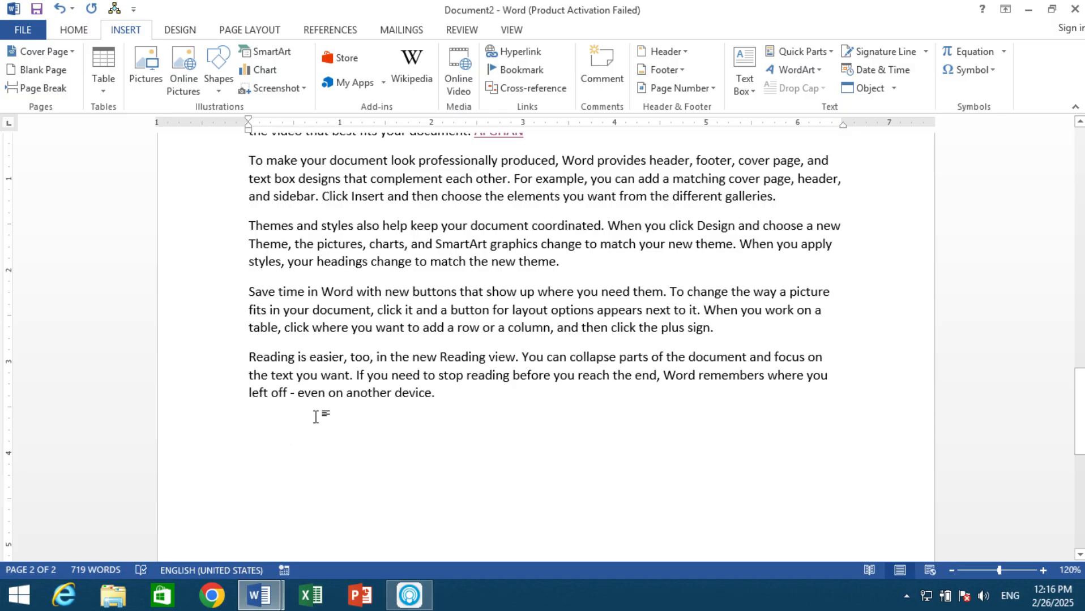
click(508, 55)
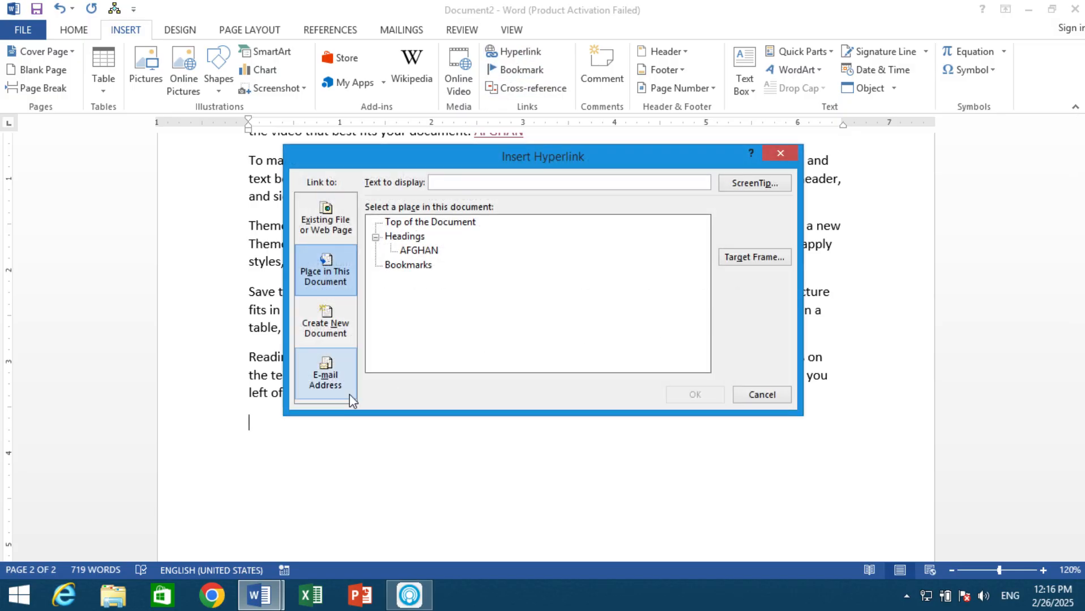
click(329, 321)
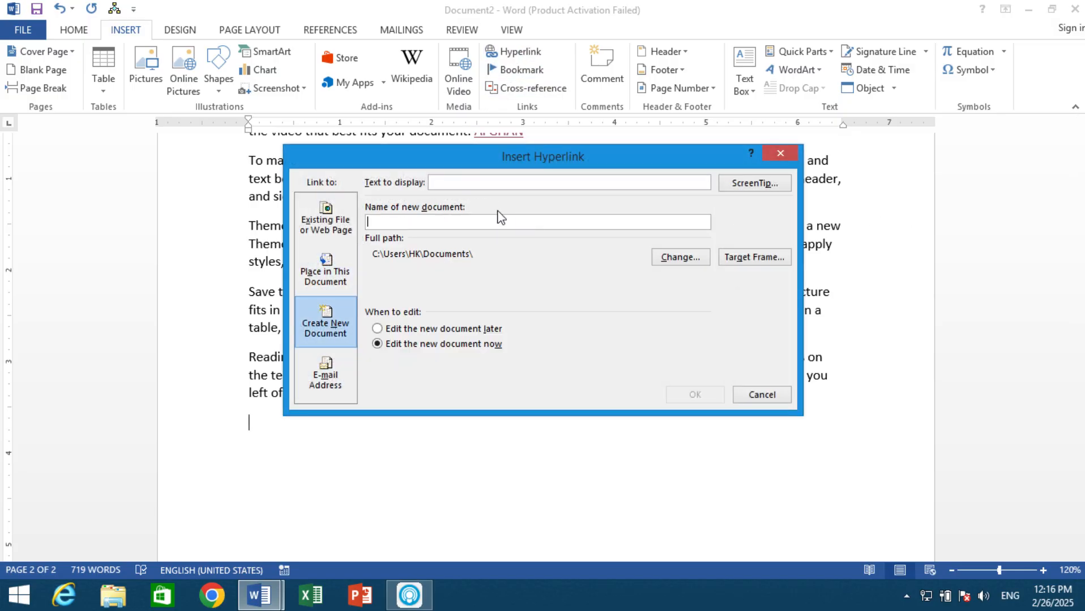
click(676, 260)
click(343, 289)
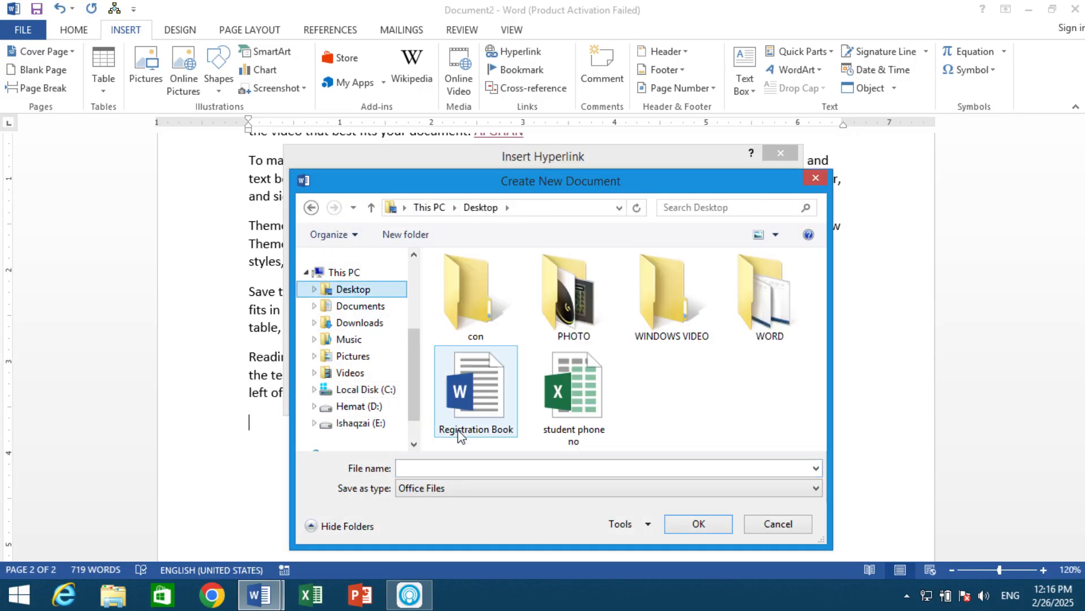
click(437, 468)
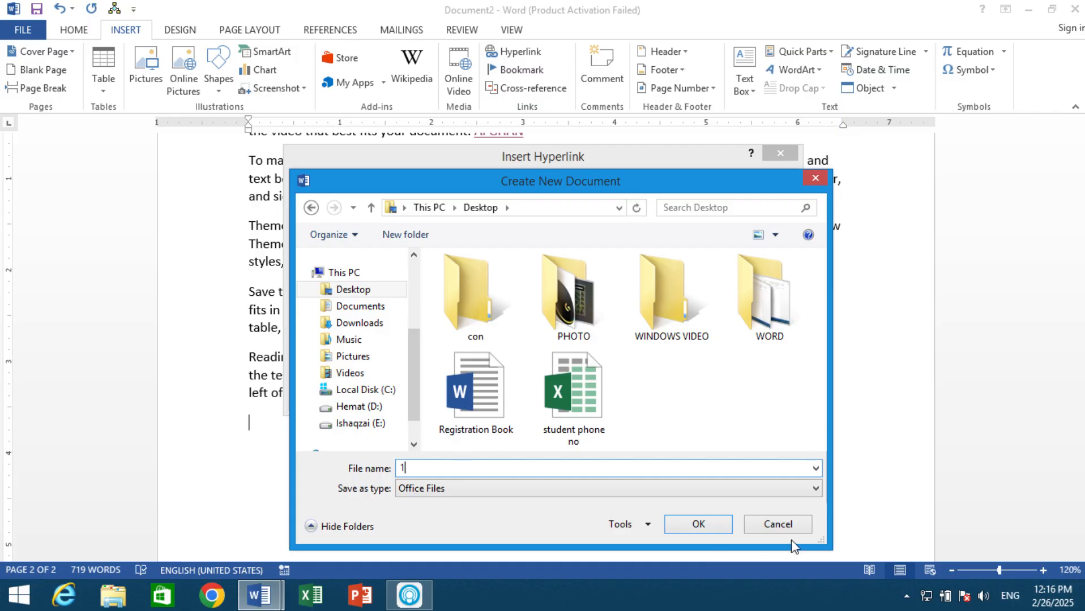
click(713, 524)
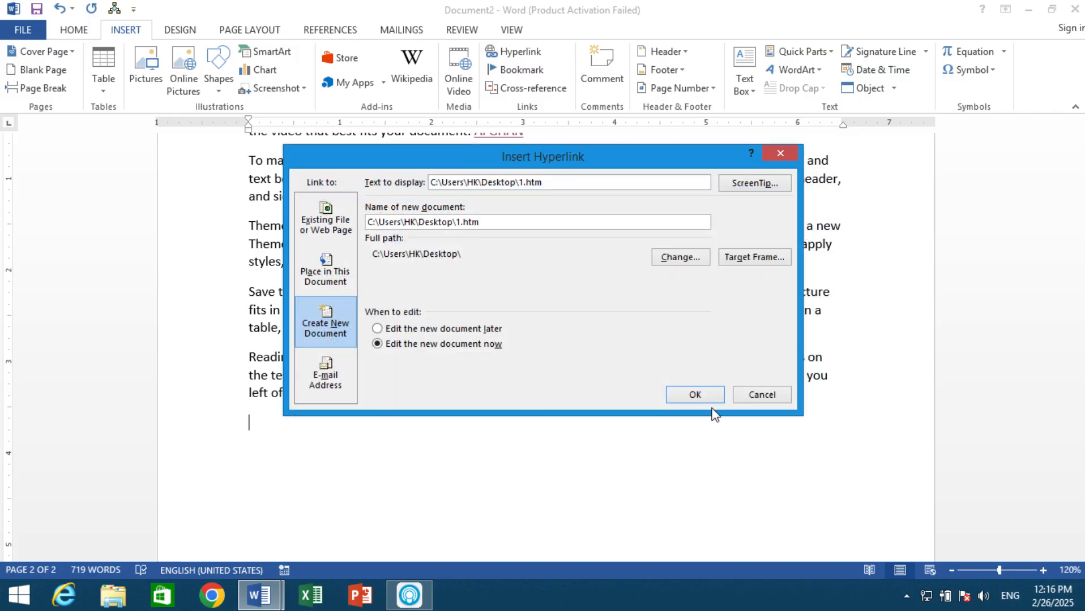
click(695, 395)
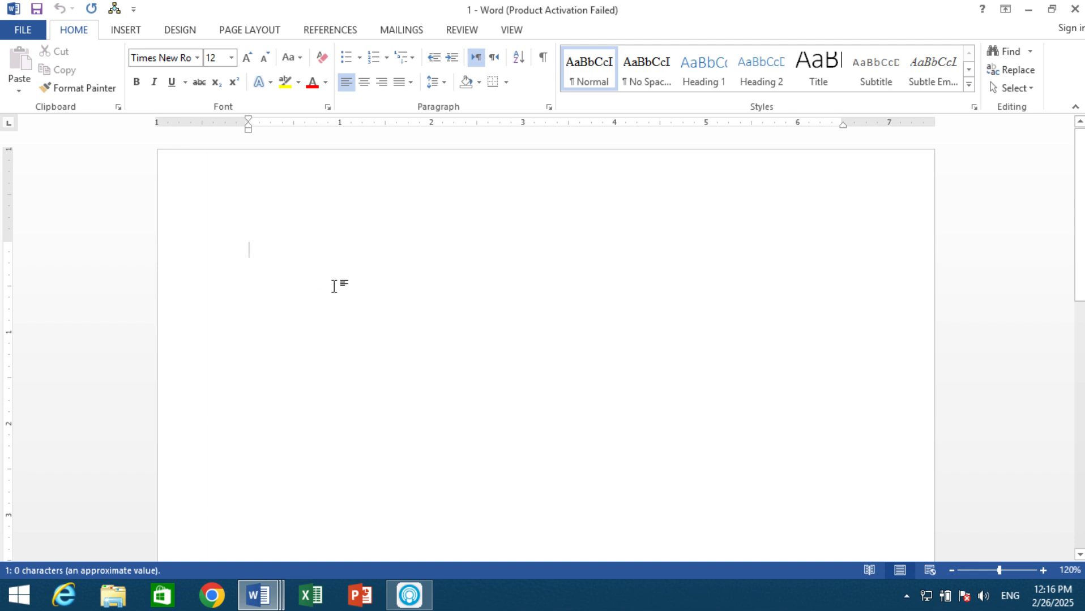
- Fill the new document 1 with =rand() sample text and save it
text(=rand())
key(Return)
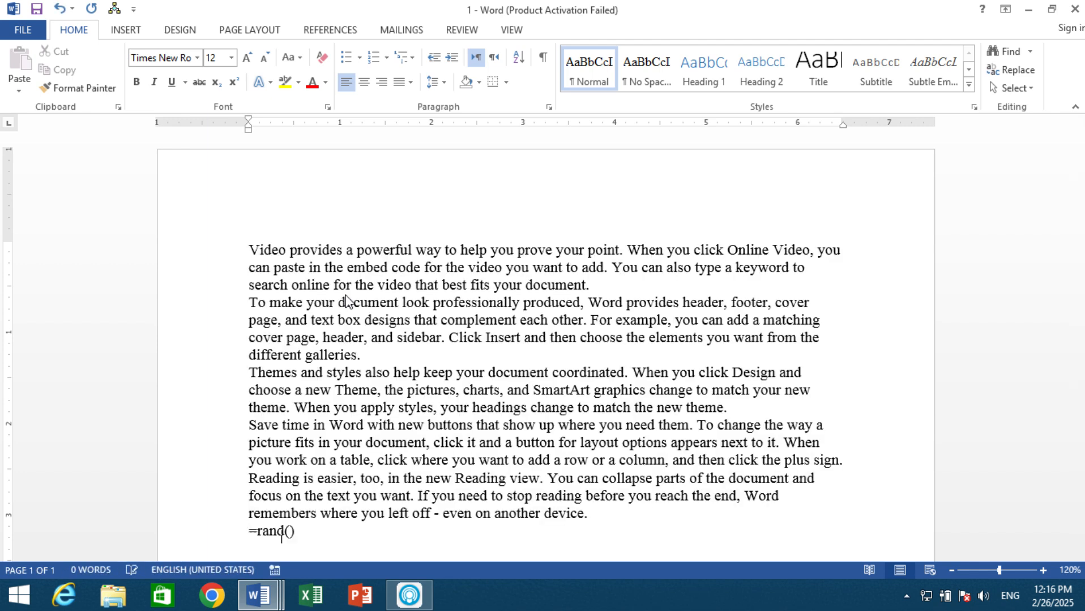
click(37, 8)
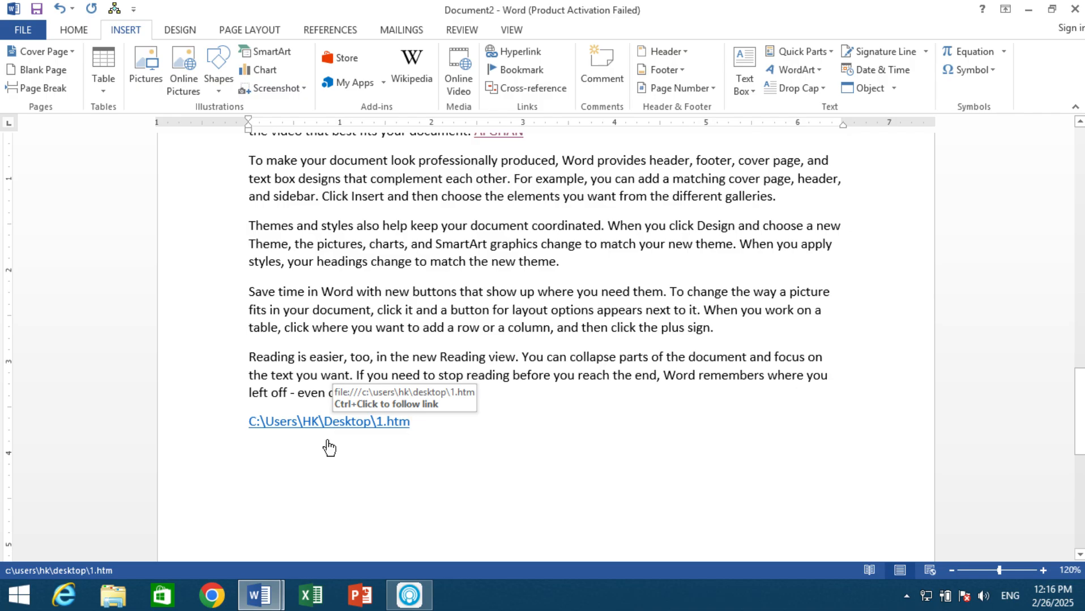
- Undo the link to document 1 and set up a hyperlink to a new Desktop document named 8
key(ctrl+z)
click(516, 51)
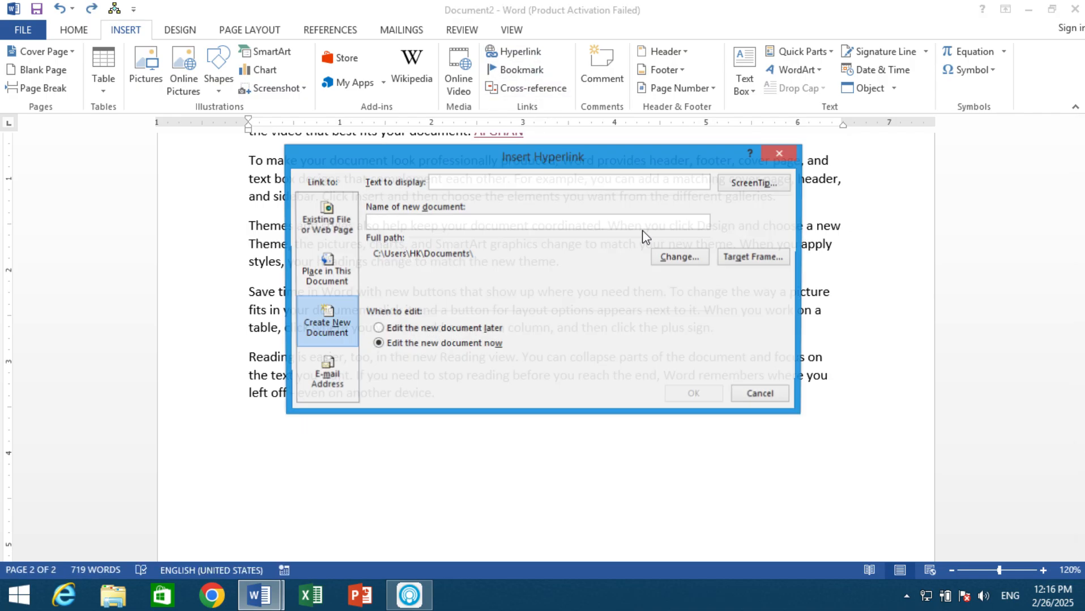
text(1)
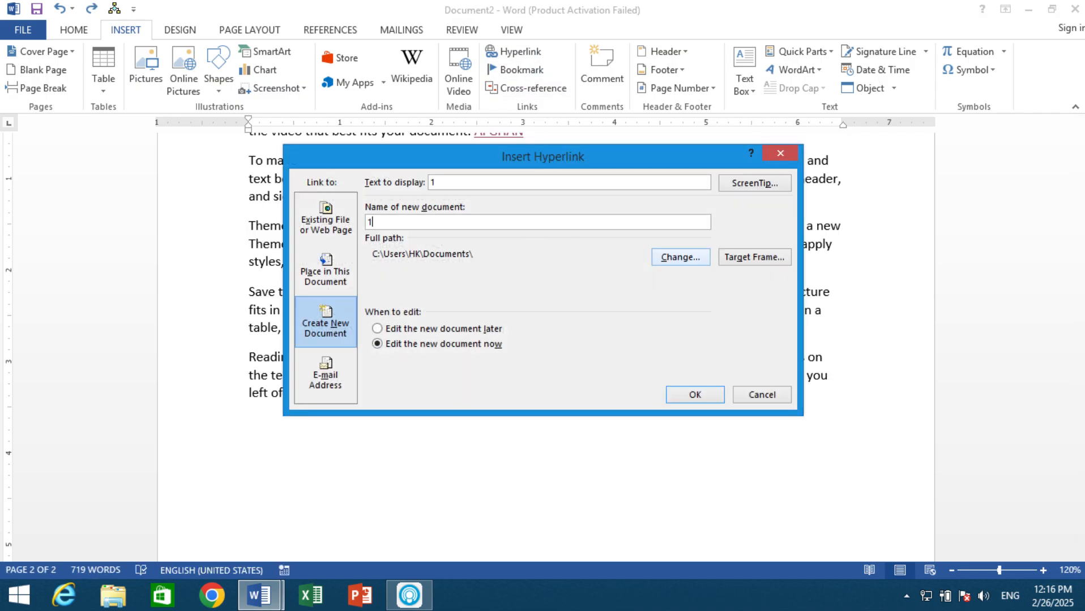
click(691, 262)
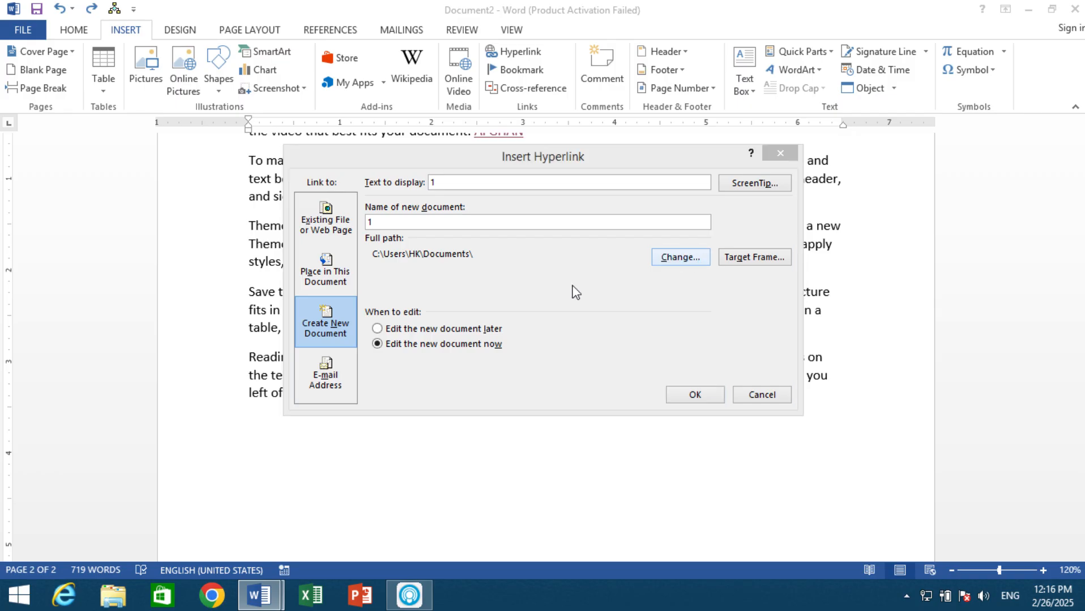
click(353, 289)
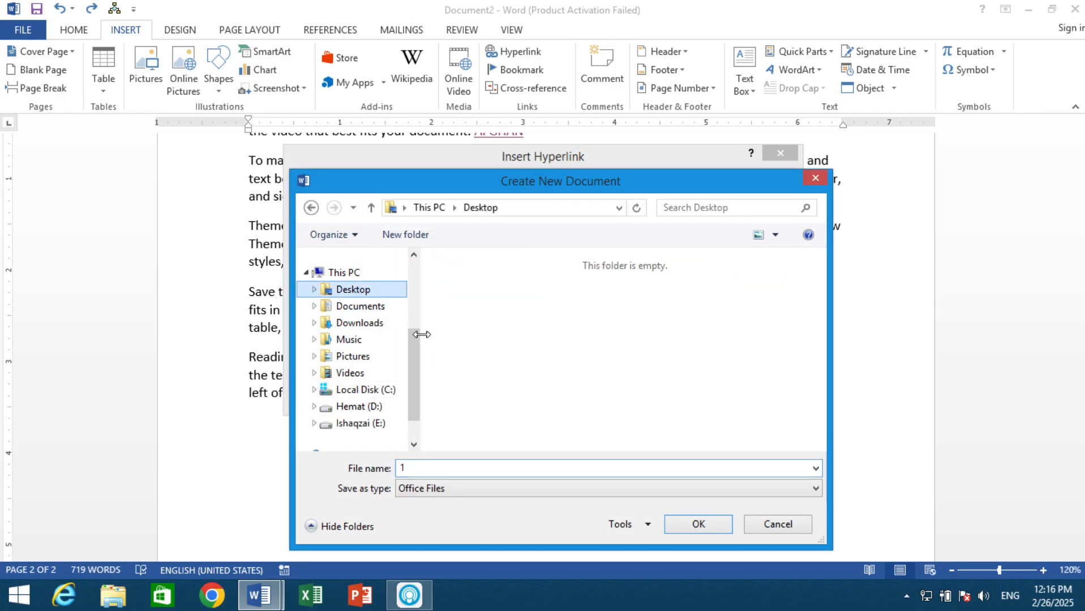
double_click(429, 470)
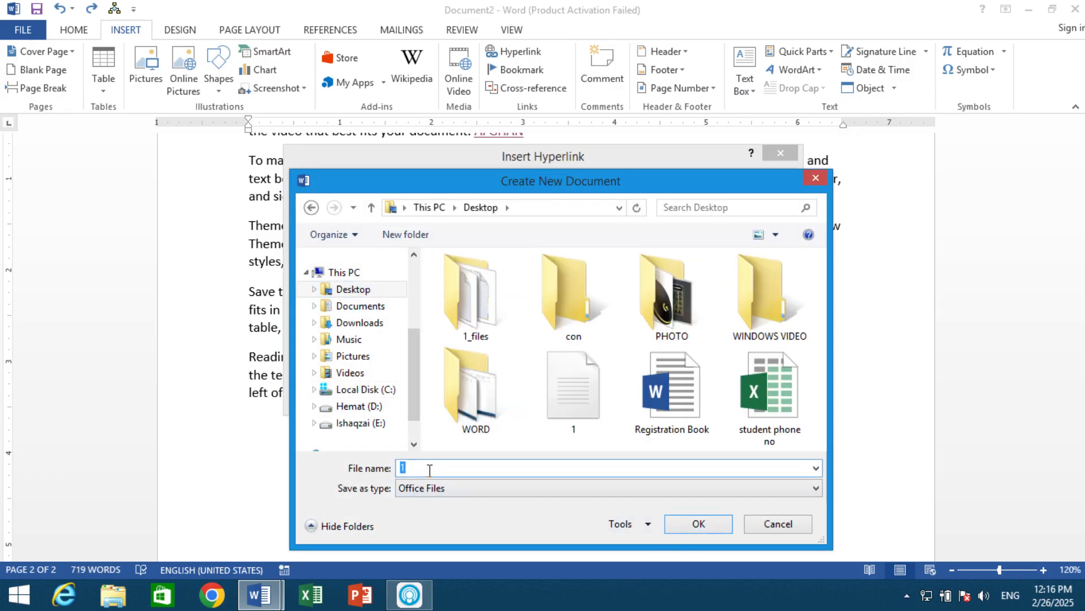
text(8)
click(698, 524)
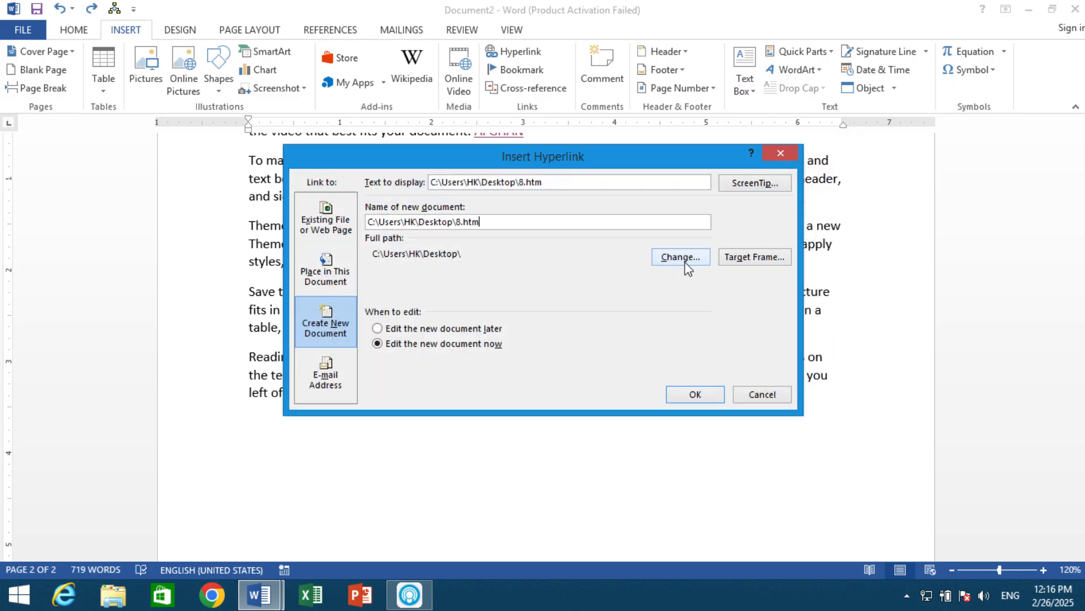
- Try Same frame as the hyperlink's target frame and discard the choice
click(739, 258)
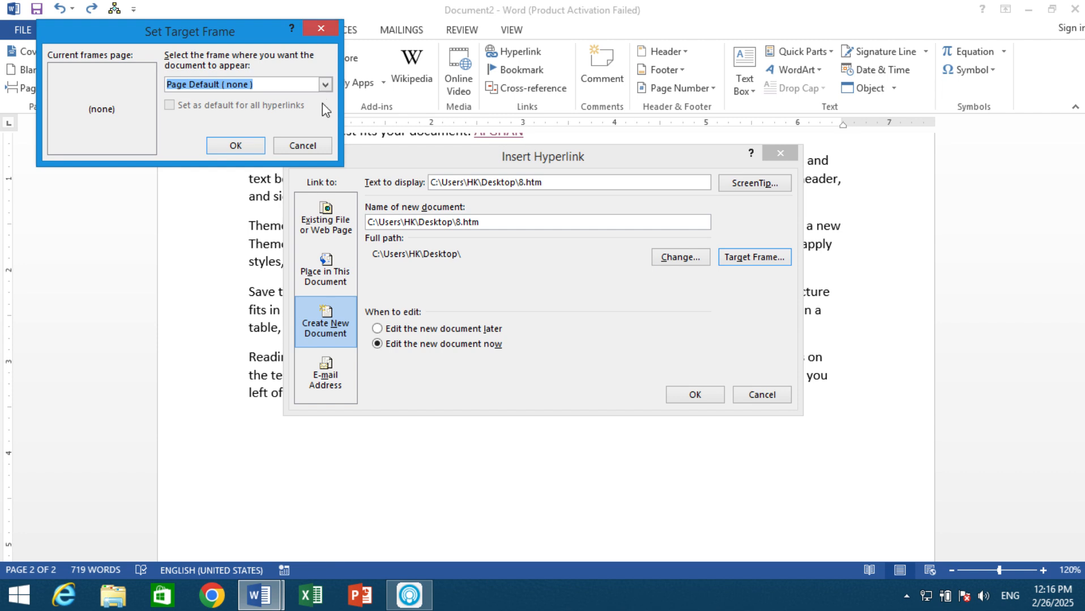
click(326, 84)
click(244, 107)
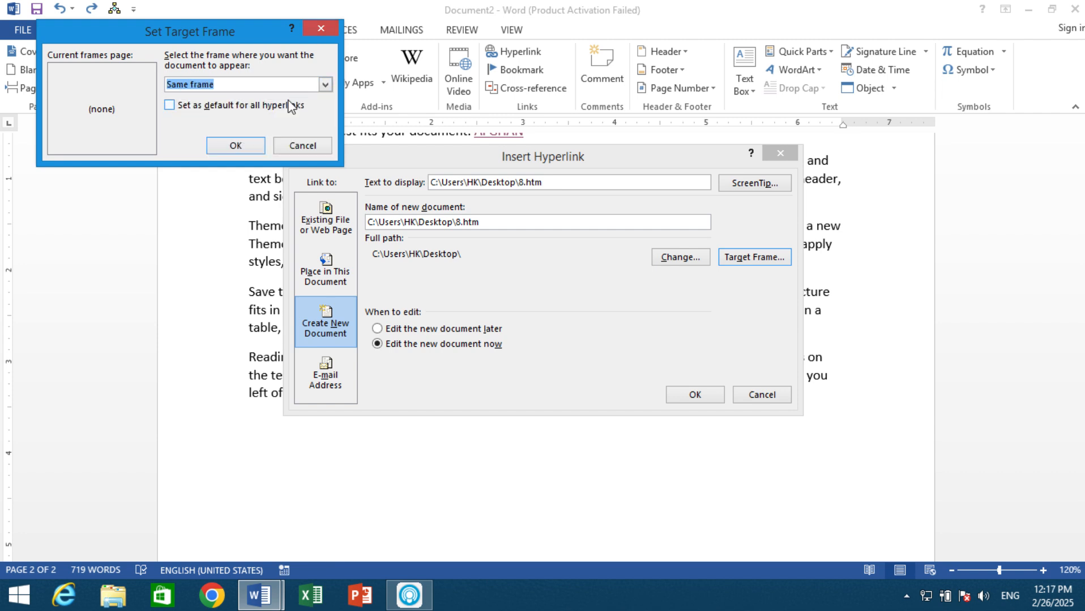
click(328, 30)
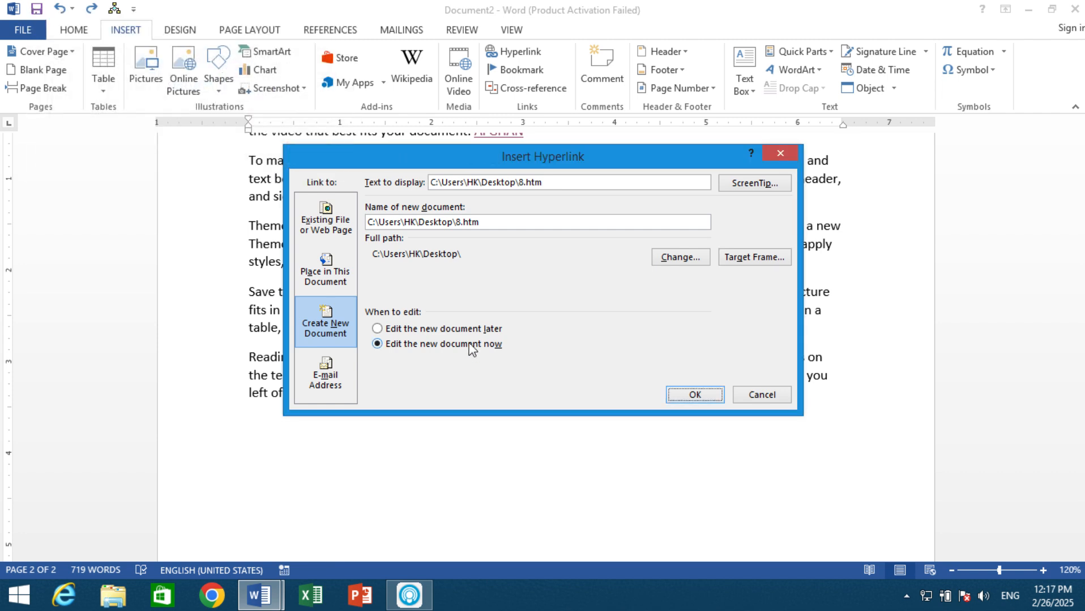
- Choose to edit the new document now and insert the hyperlink to document 8
click(462, 328)
click(468, 346)
click(679, 257)
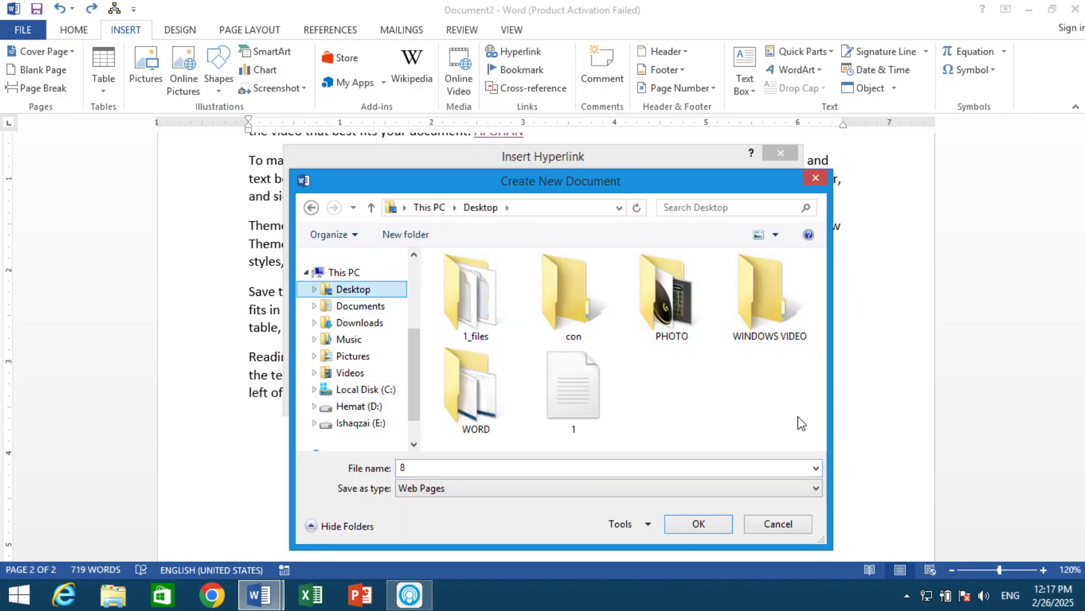
click(815, 179)
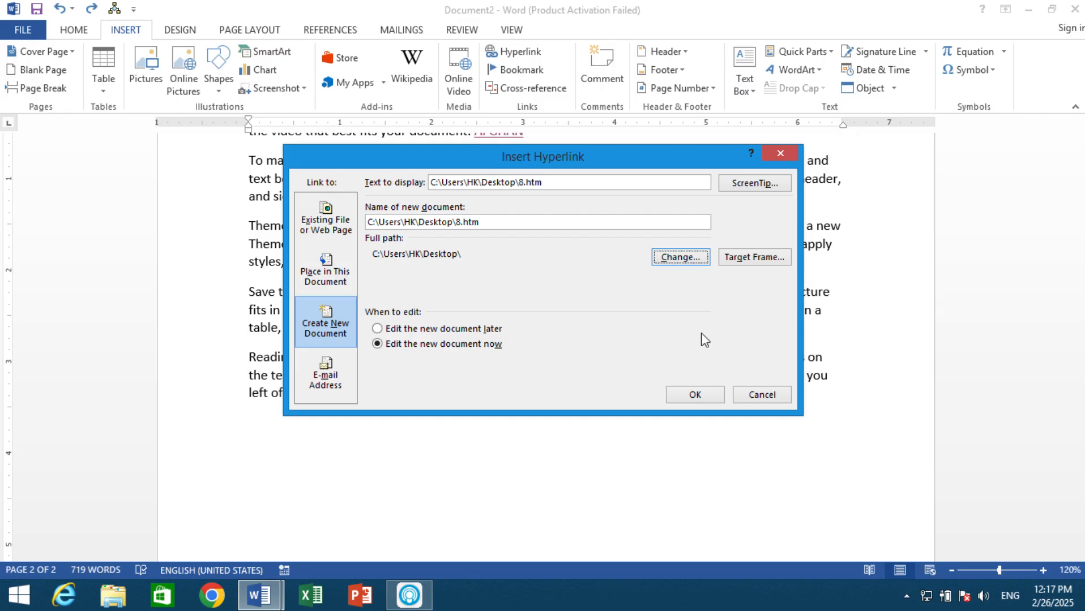
click(712, 398)
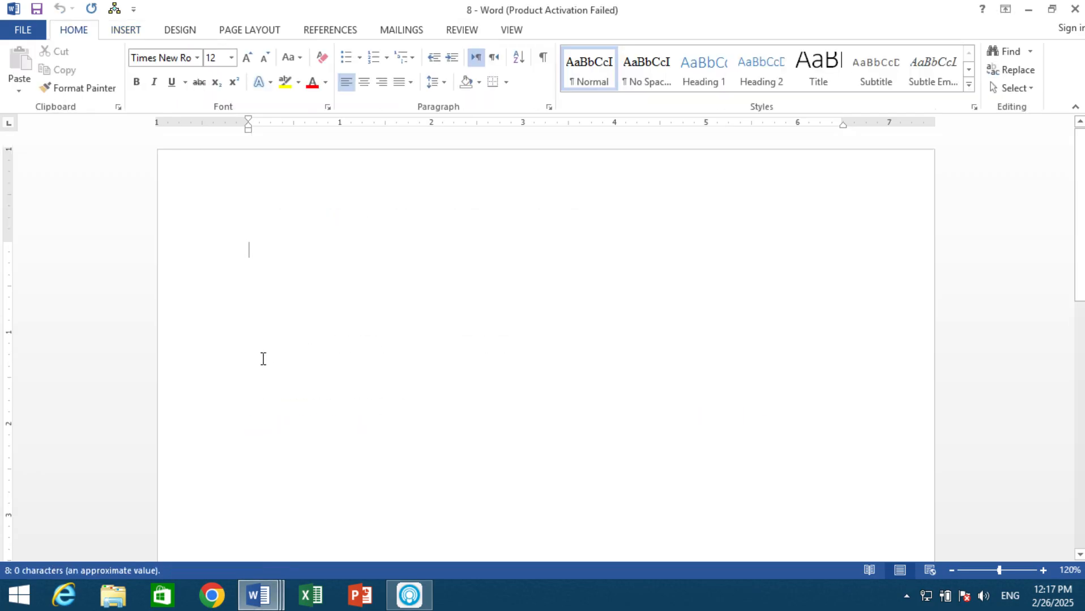
- Delete the 8.htm link from the original document and add more =rand() sample text at its end
click(183, 432)
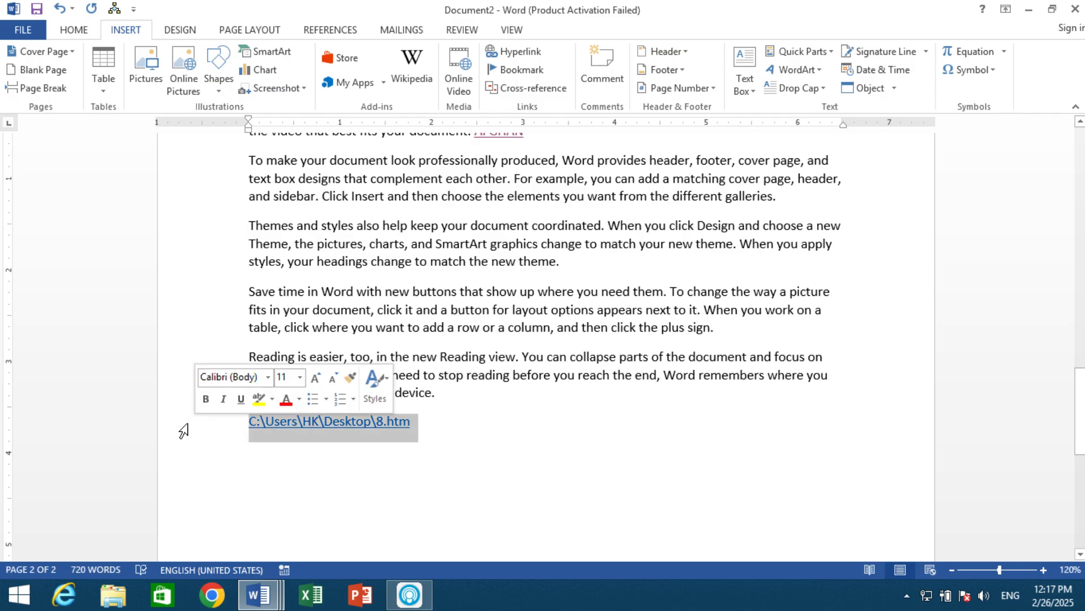
key(Delete)
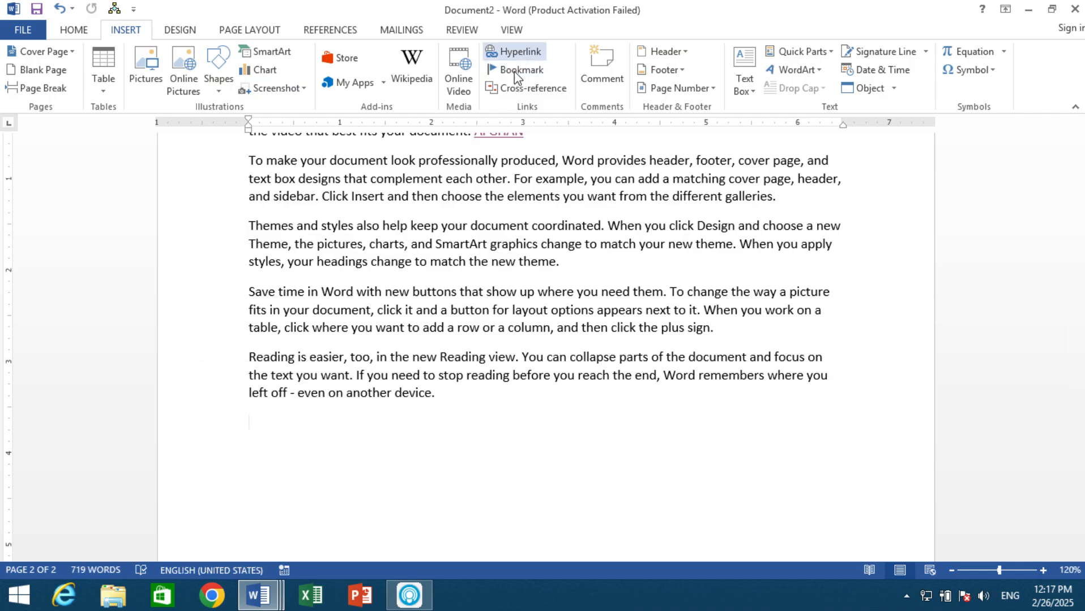
scroll(468, 270, up, 15)
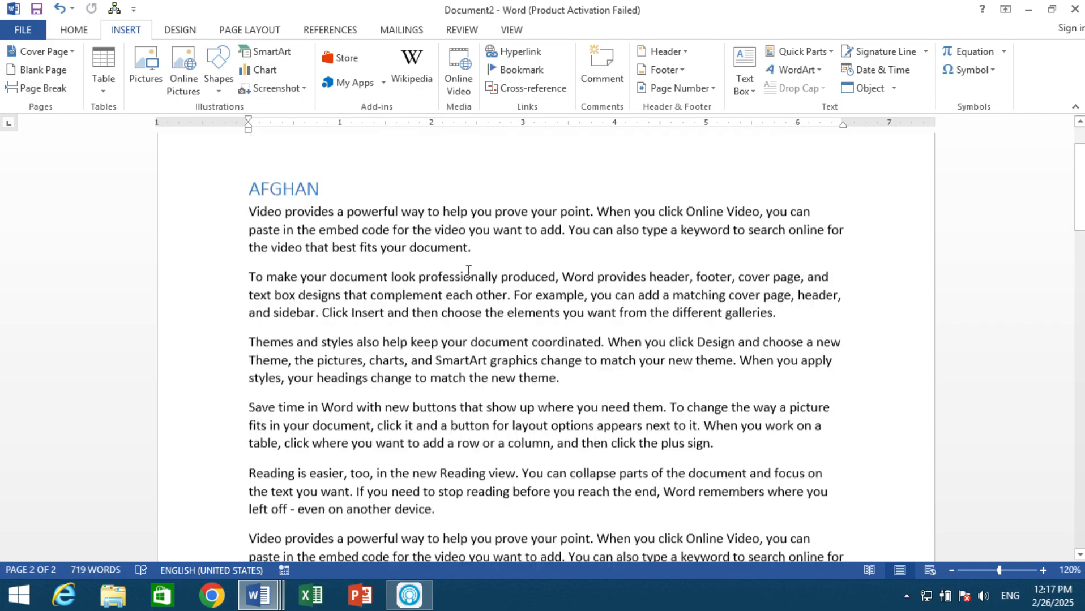
scroll(468, 270, up, 2)
scroll(467, 274, down, 12)
scroll(337, 426, up, 2)
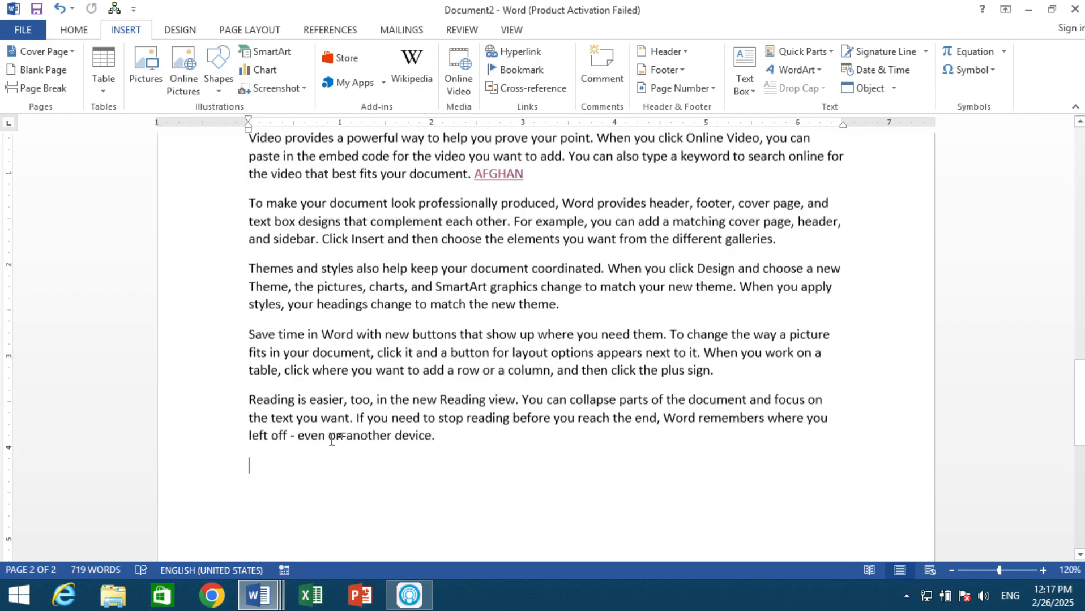
scroll(332, 439, down, 4)
text(=rand())
key(Return)
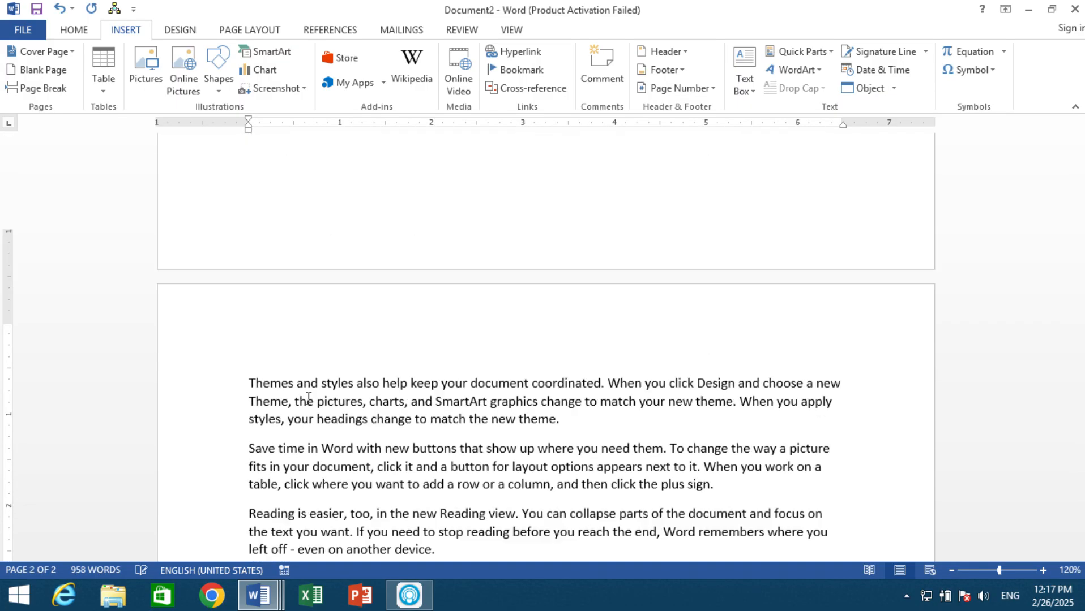
- Repeat the last =rand() sample text insertion eight times to lengthen the document
key(ctrl+y)
key(ctrl+y)
key(ctrl+y)
key(ctrl+y)
key(ctrl+y)
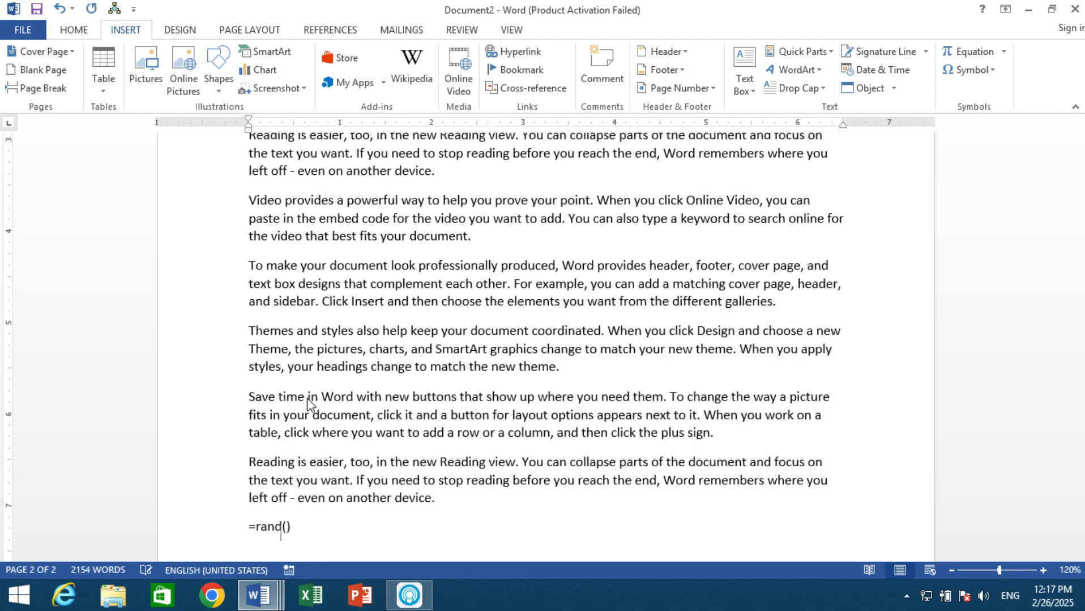
key(ctrl+y)
key(ctrl+y)
key(ctrl+y)
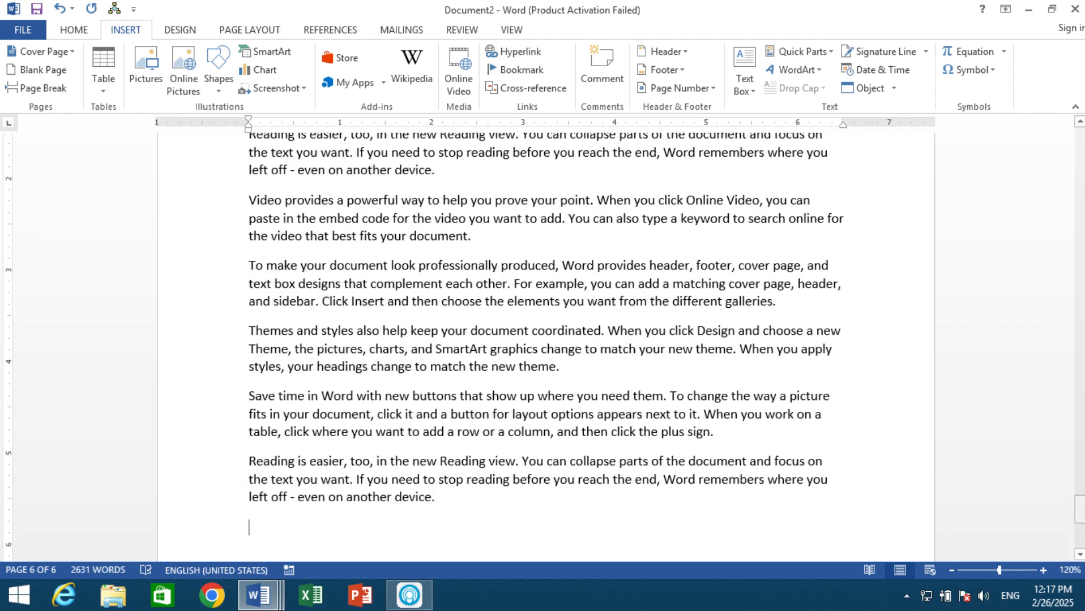
- Add a bookmark named ONE at the end of the first "Reading is easier" paragraph below the AFGHAN link
drag(1078, 521, 1078, 138)
scroll(412, 353, down, 3)
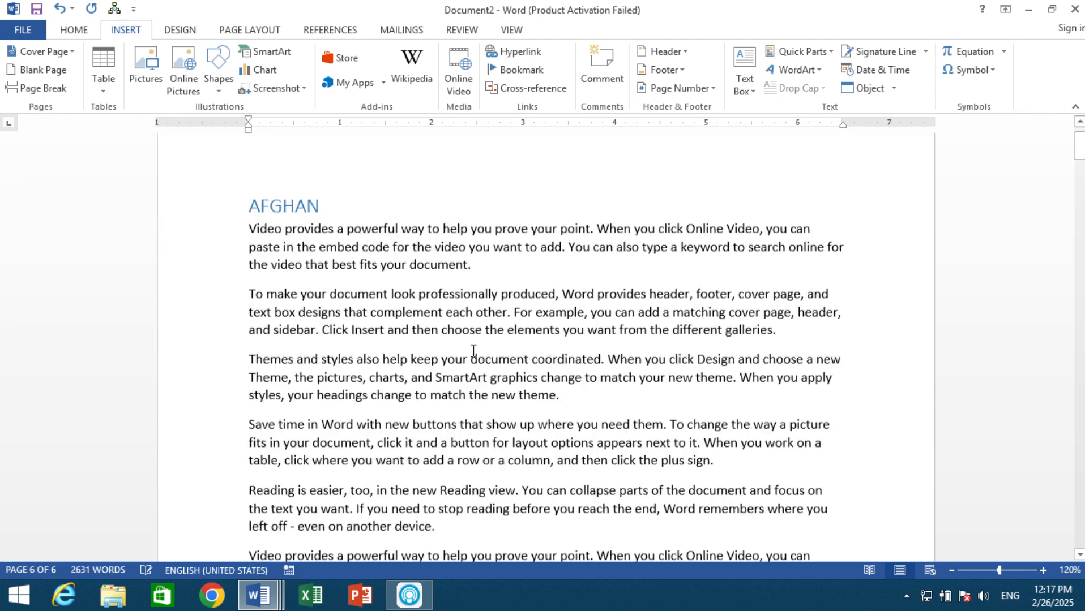
scroll(411, 354, up, 3)
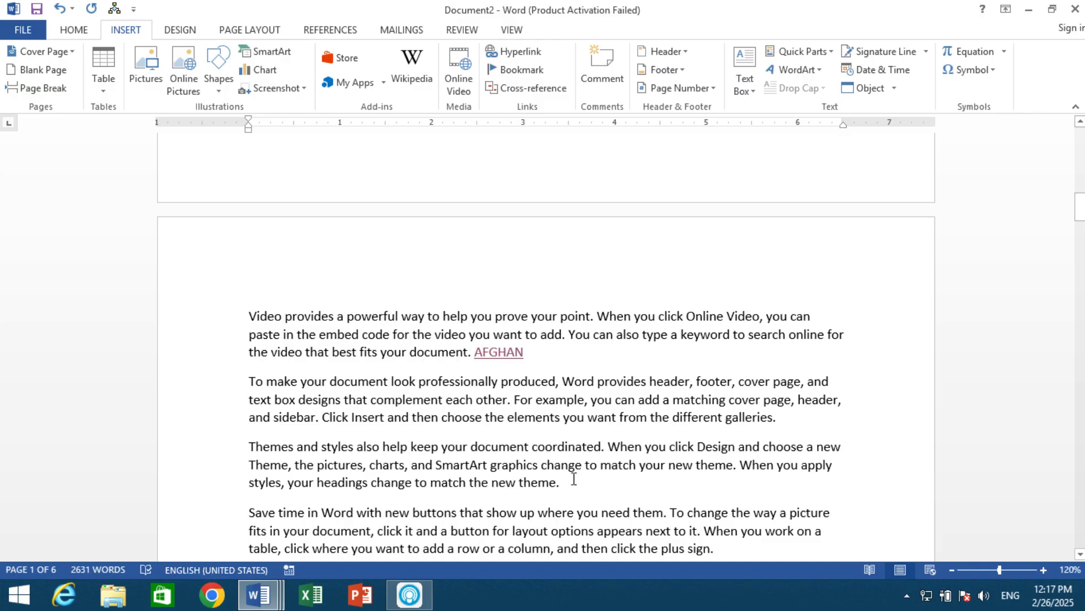
scroll(571, 480, down, 3)
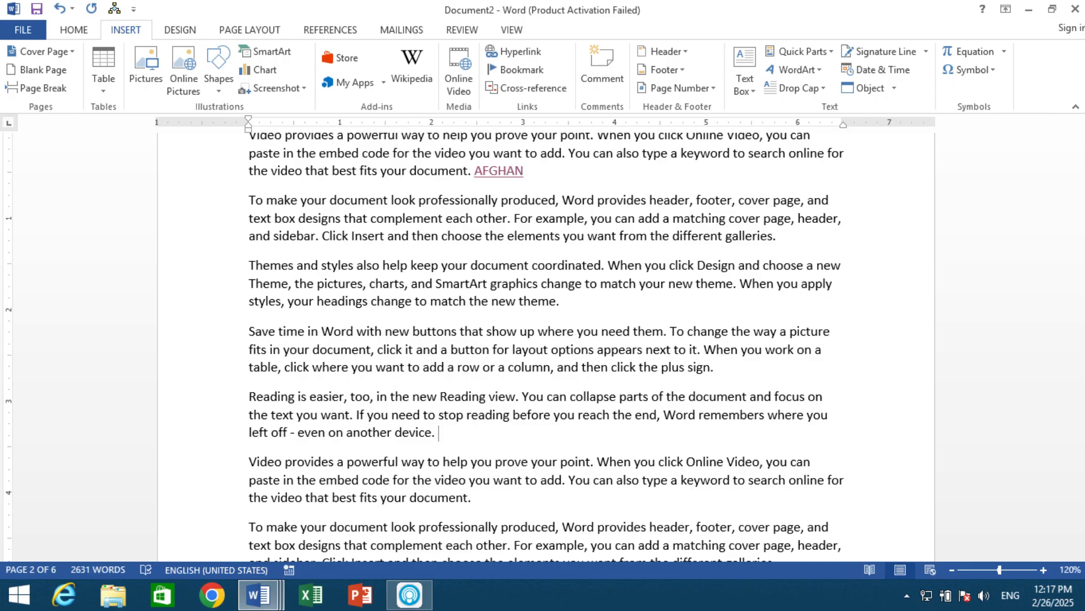
click(518, 69)
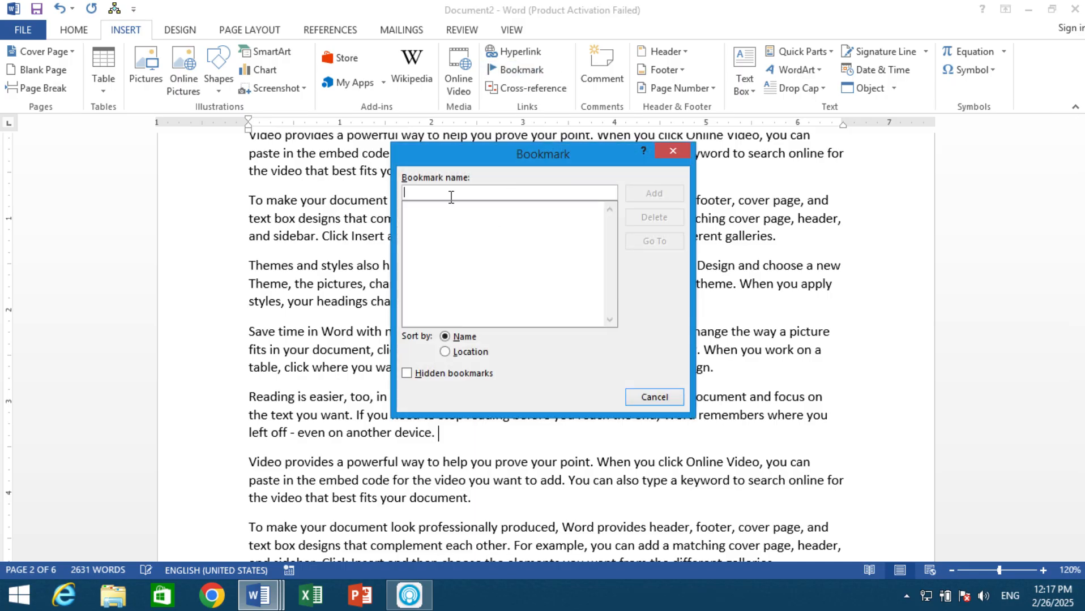
text(ONE)
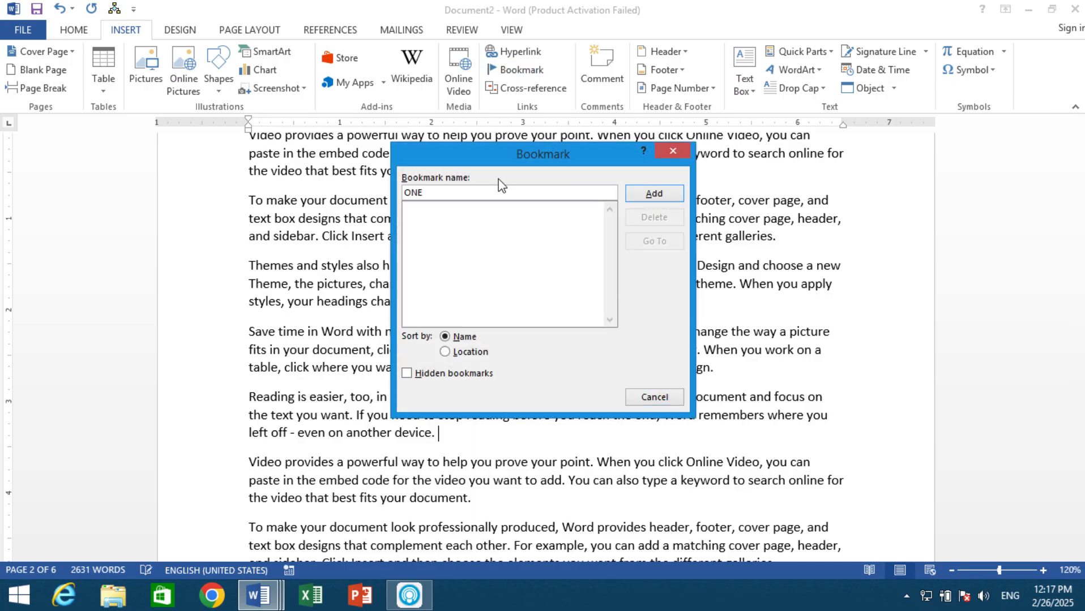
click(671, 195)
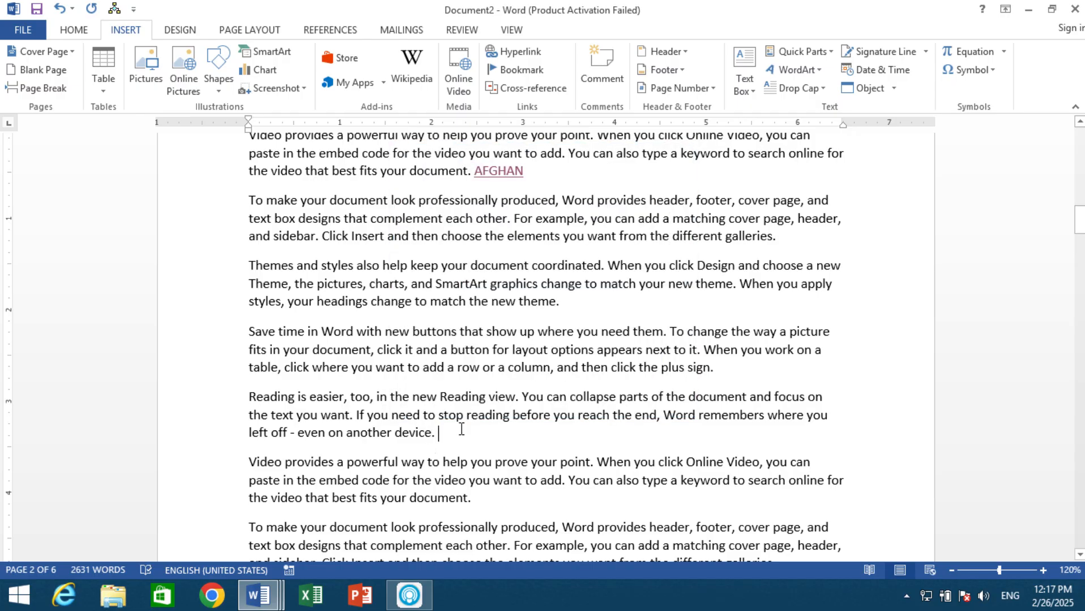
- Return to the text under the AFGHAN heading and go to bookmark ONE from there
scroll(461, 429, up, 16)
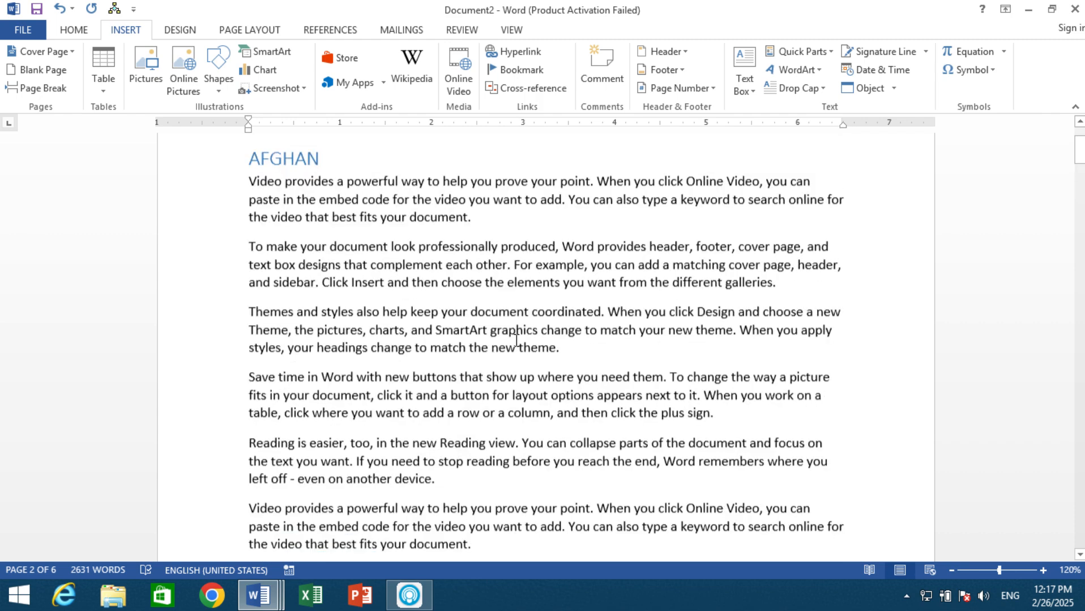
click(516, 337)
click(513, 69)
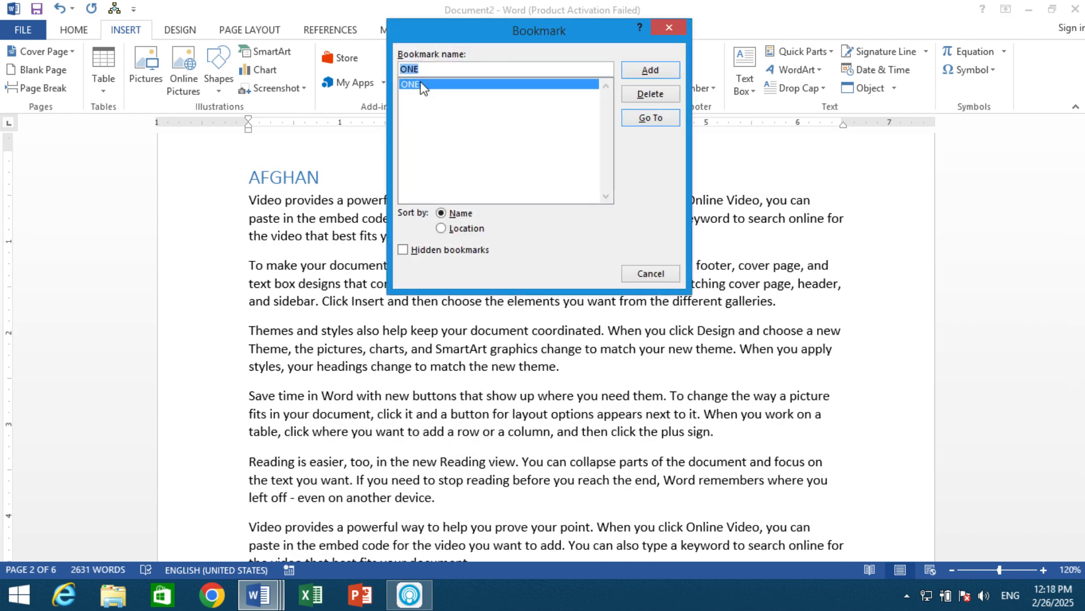
click(654, 115)
click(648, 272)
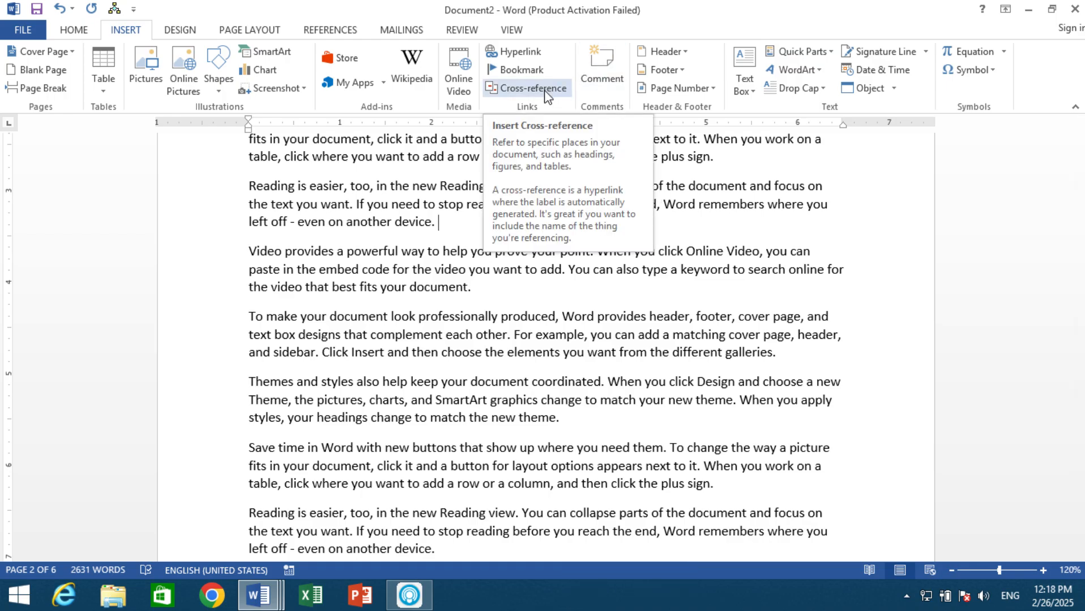
click(330, 29)
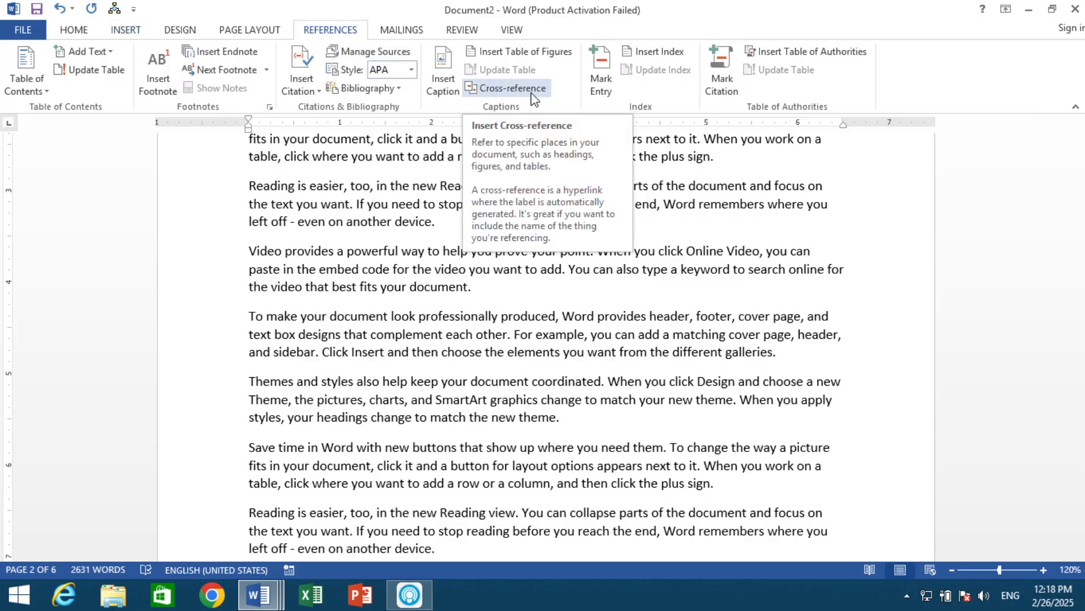
click(74, 30)
click(142, 29)
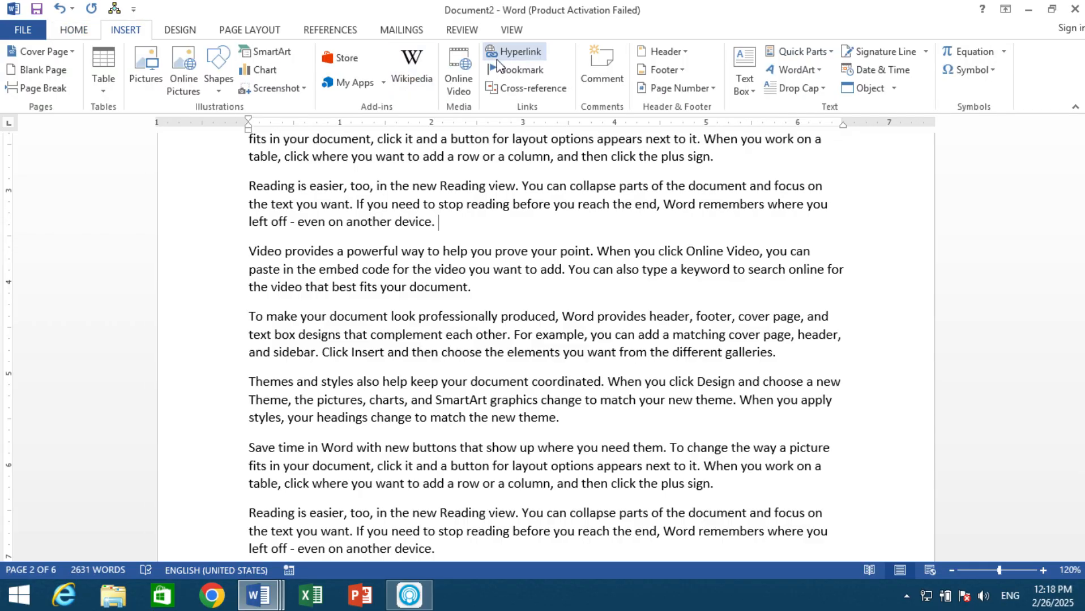
- Comment ADSHJADHKLAJSHDJKASHD on the words "help you prove your point. When you click Online Video," in the paragraph after the bookmark
double_click(663, 270)
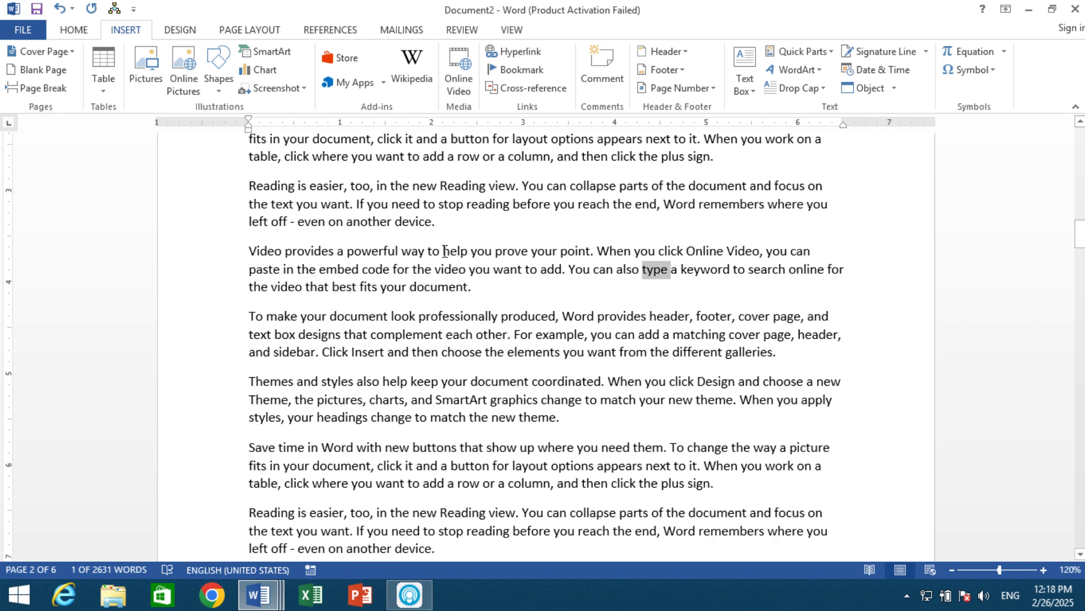
drag(444, 251, 764, 254)
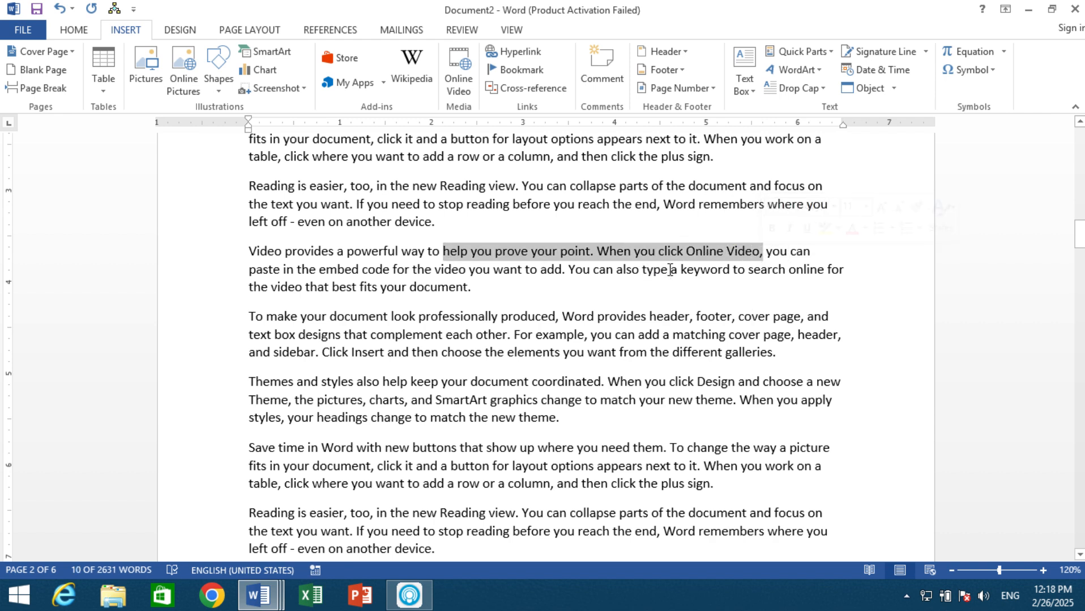
click(592, 69)
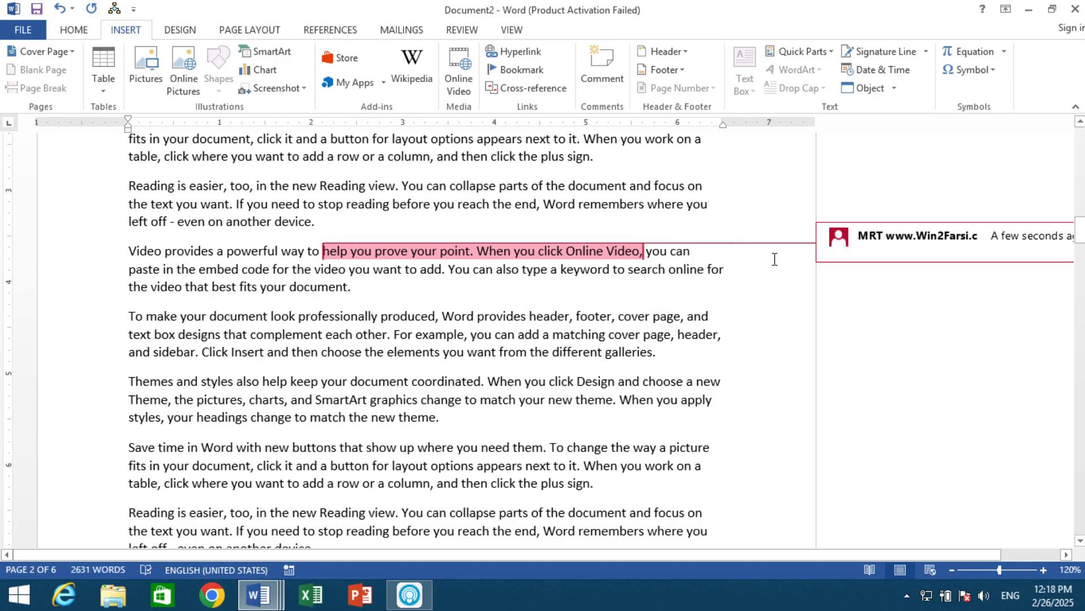
text(ADSHJADHKLAJSHDJKASHD)
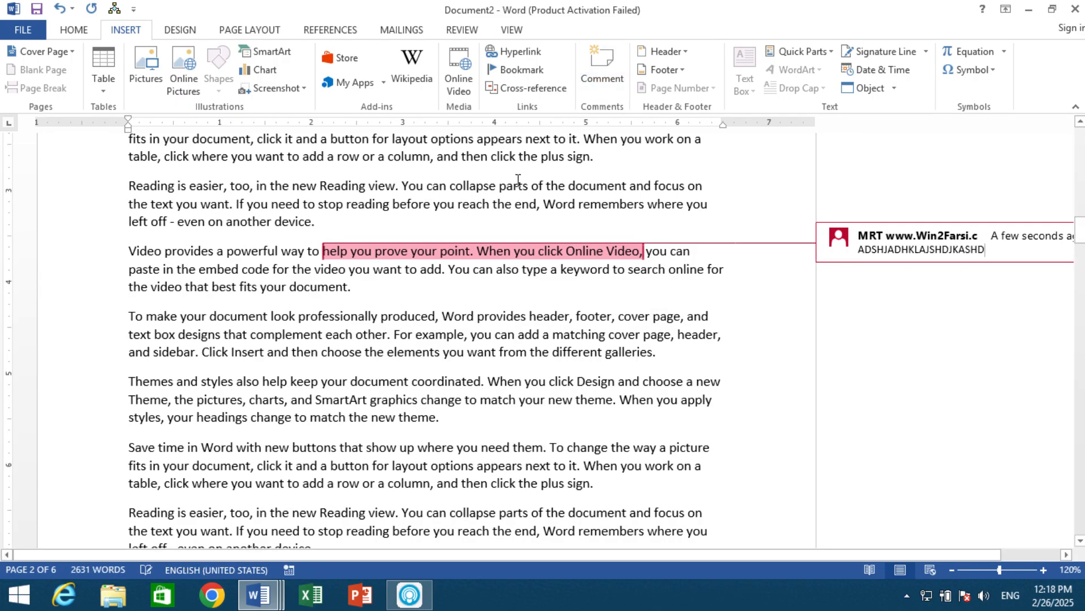
- Comment AKSDKLSAHDSHDSAHSA on the words "parts of the" in the bookmarked paragraph about Reading view
drag(517, 182, 563, 190)
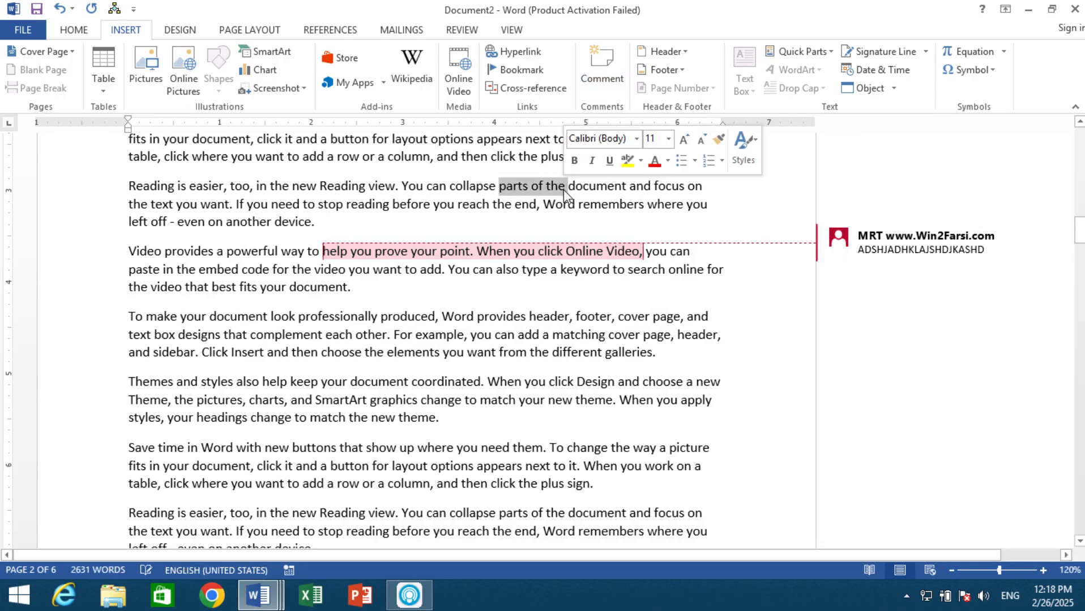
click(610, 73)
text(AKSDKLSAHDSHDSAHSA)
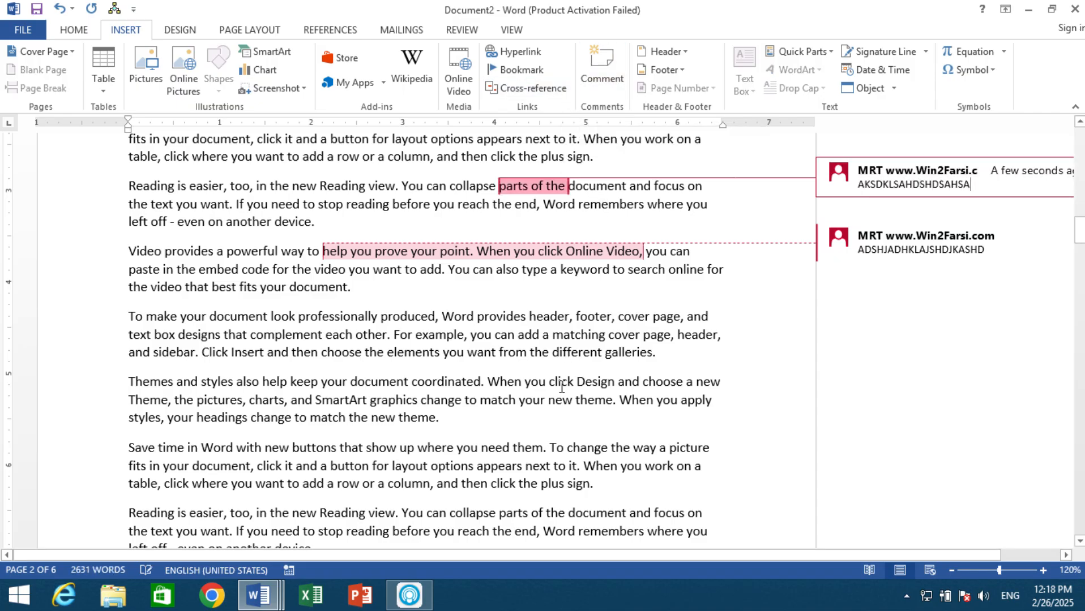
- Comment DGSFGSDHG on the text from "Design and choose a new" to "match your" in the themes paragraph
drag(546, 401, 577, 387)
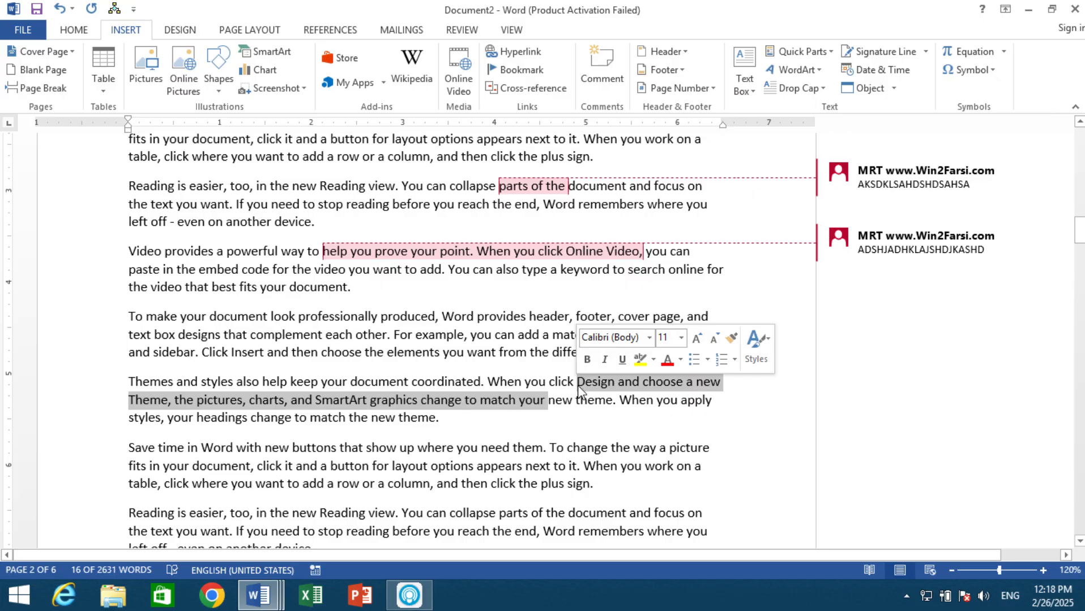
key(ctrl+alt+m)
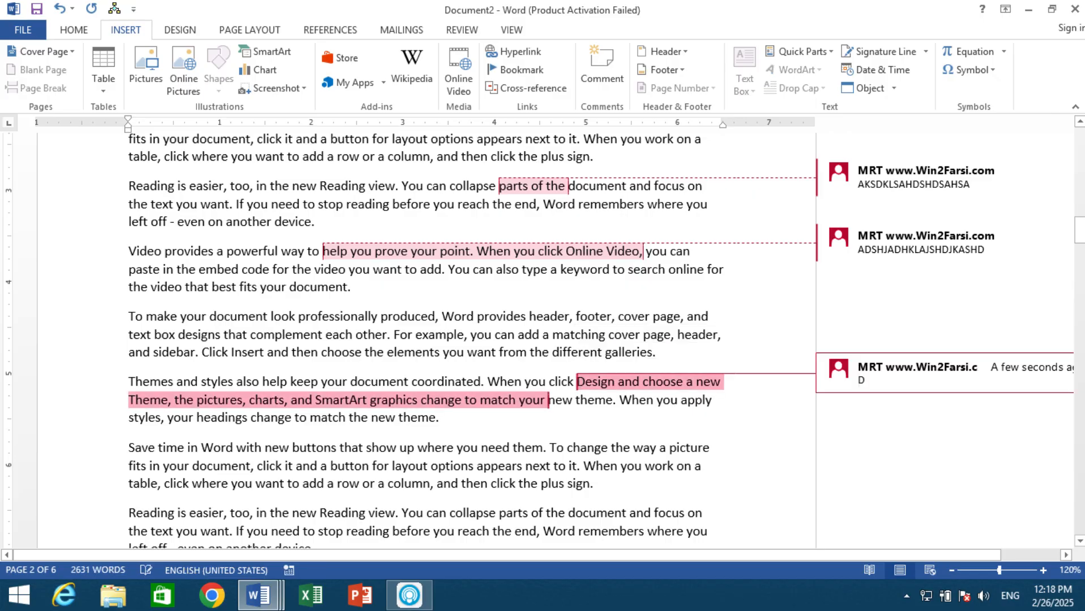
text(DGSFGSDHG)
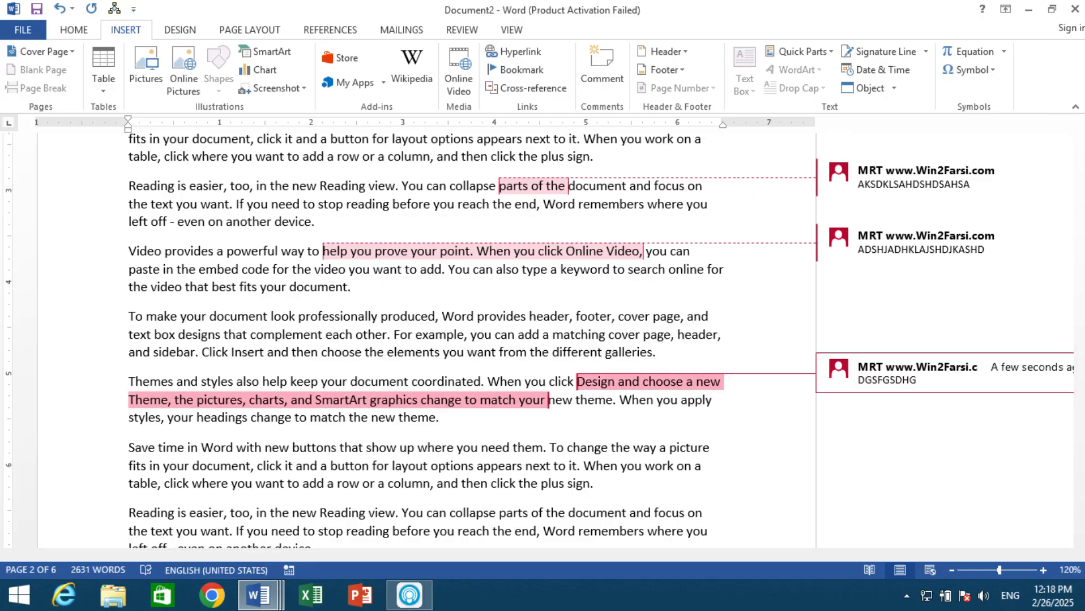
- Delete all three comments, starting with the one on the themes paragraph
right_click(972, 377)
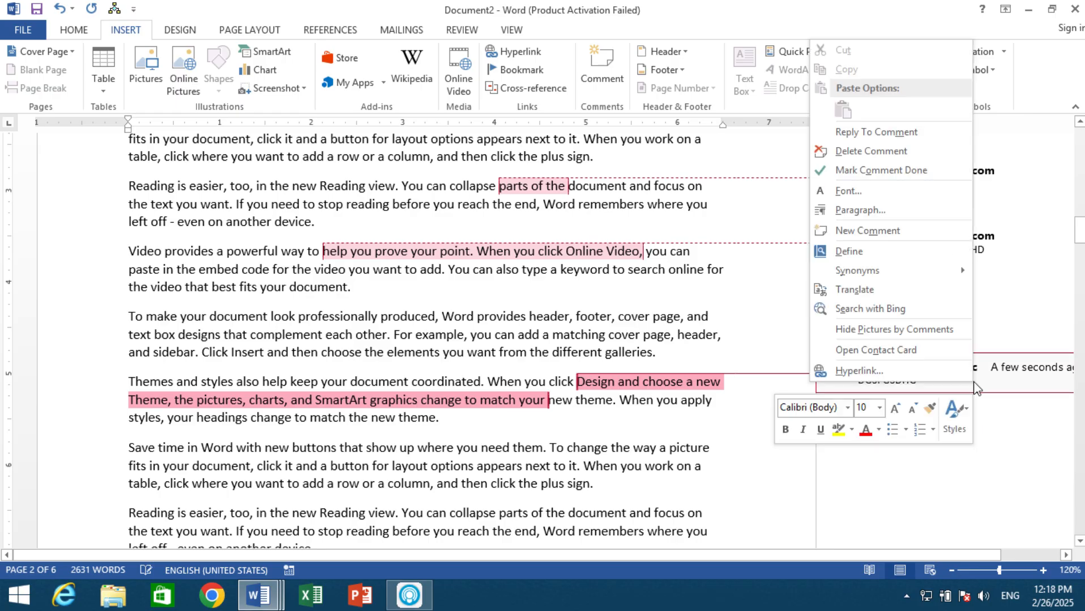
click(857, 150)
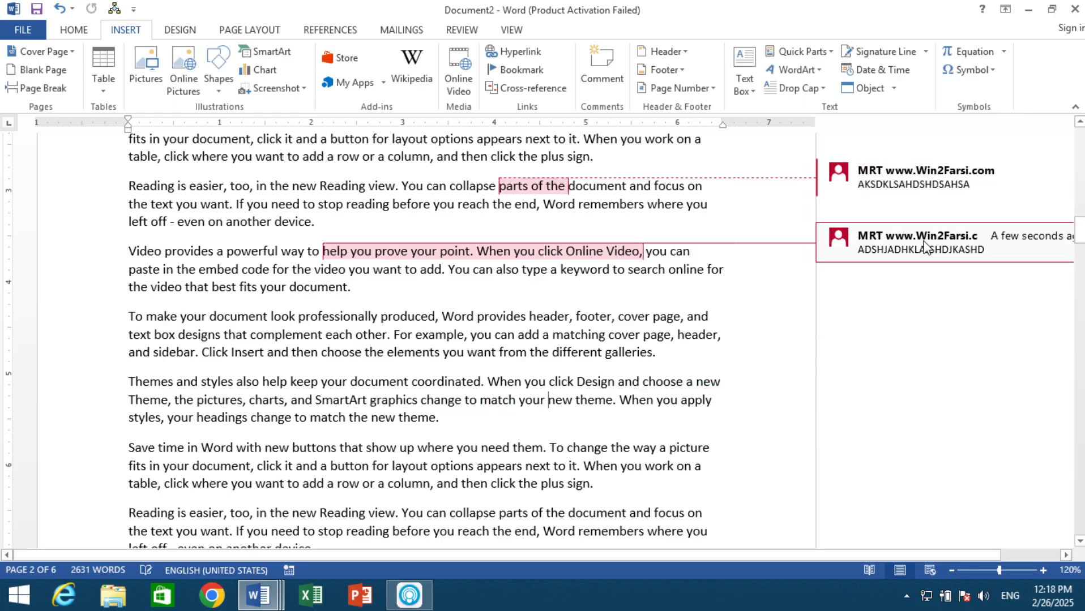
right_click(917, 226)
click(818, 345)
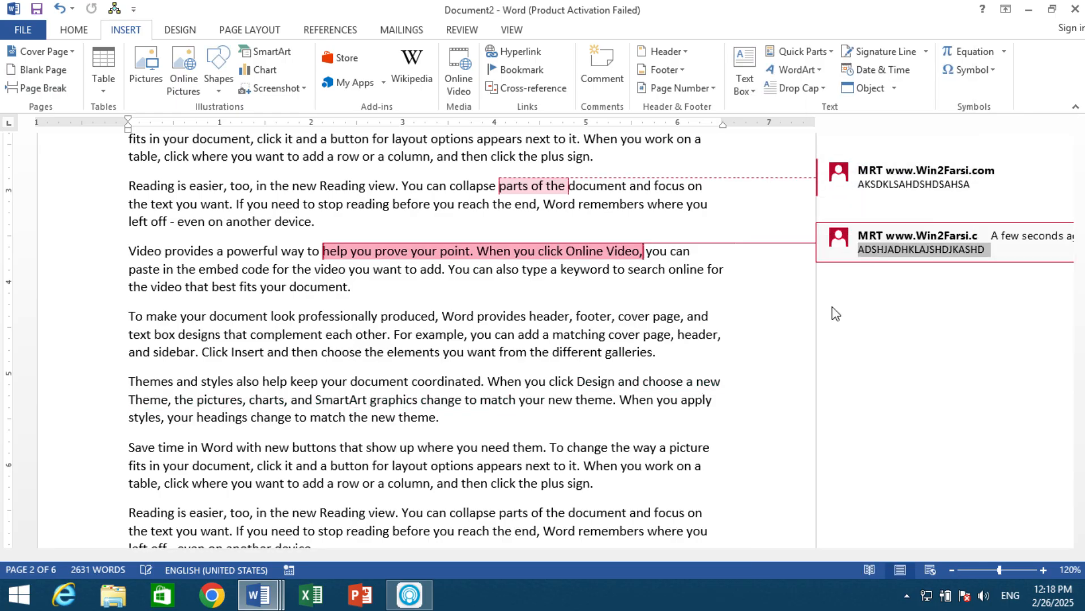
right_click(884, 180)
click(924, 296)
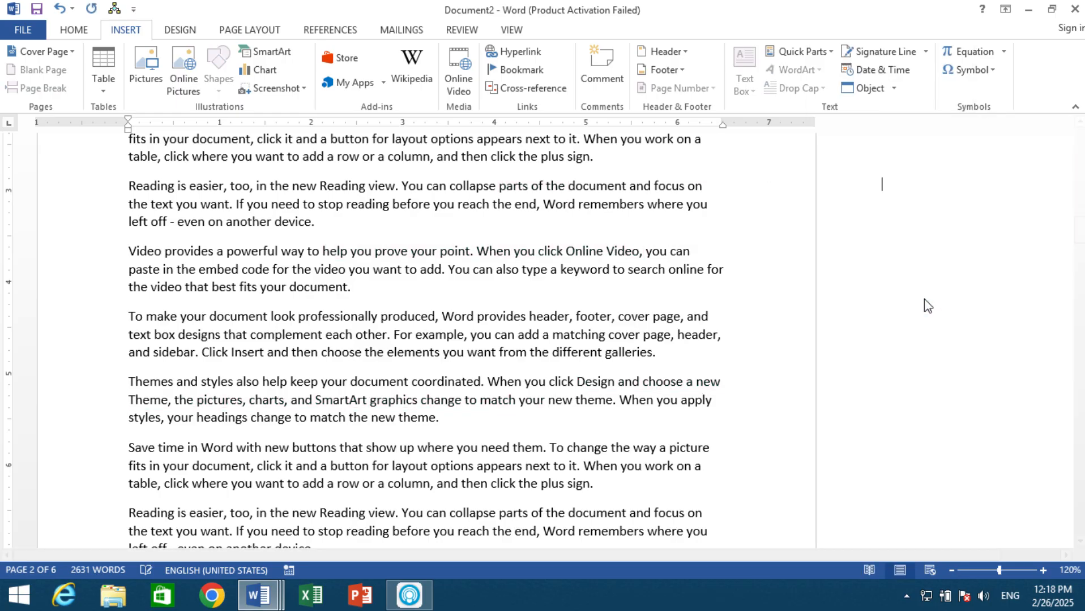